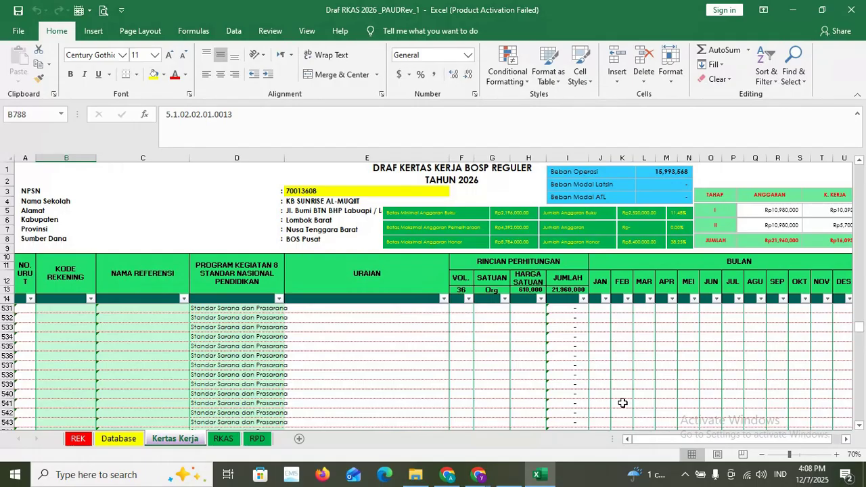
pyautogui.moveTo(655, 440); pyautogui.dragTo(666, 442)
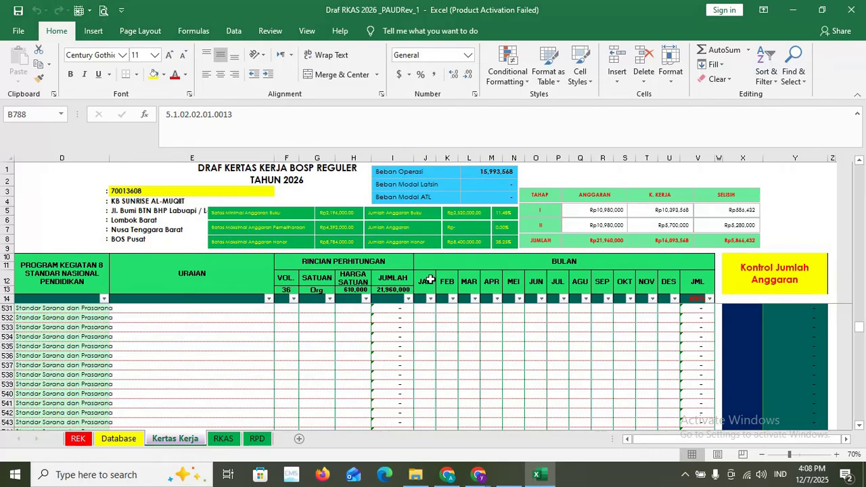
pyautogui.moveTo(742, 441); pyautogui.dragTo(738, 442)
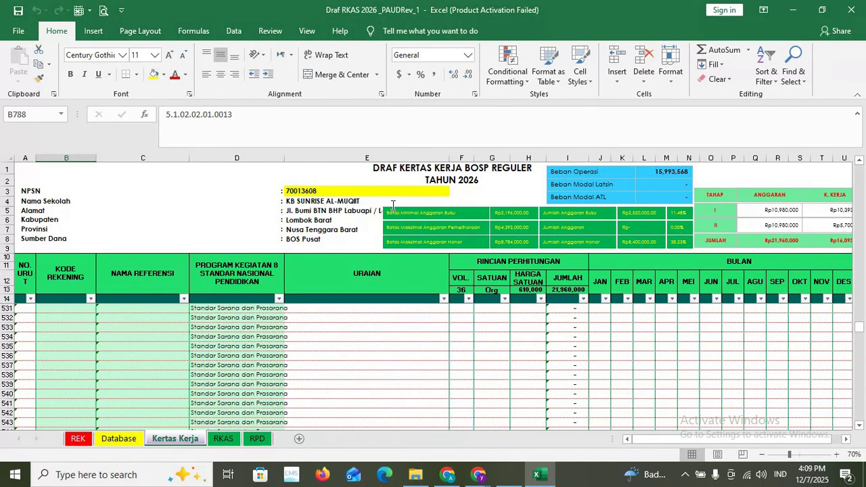
# - Change the NPSN in E3 to 70047563 so the header shows KB QUR AN BAITUL HIDAYAH
pyautogui.doubleClick(337, 194)
pyautogui.doubleClick(332, 191)
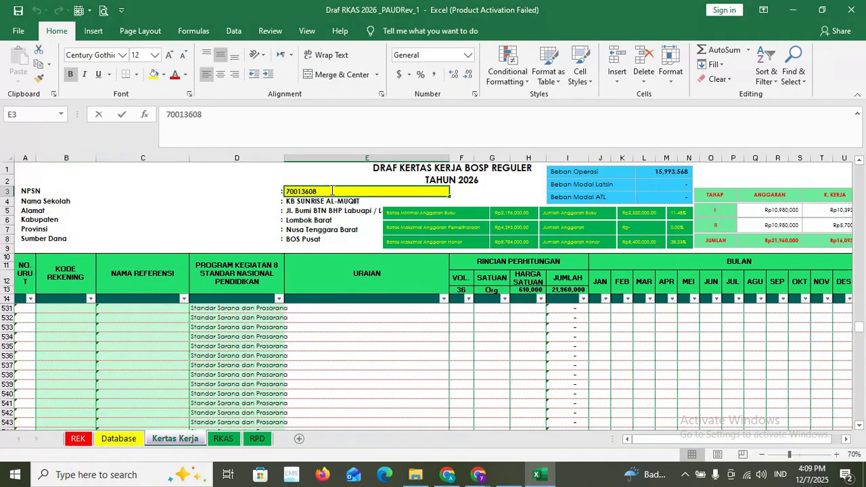
pyautogui.moveTo(331, 191); pyautogui.dragTo(224, 178)
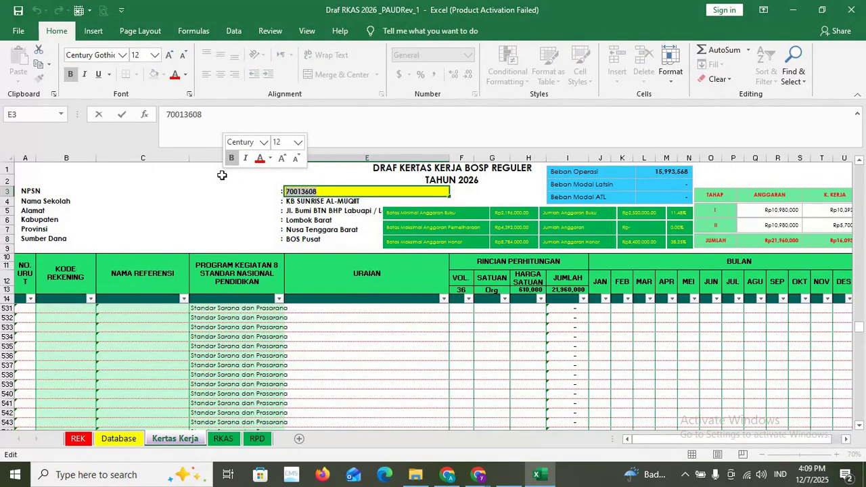
pyautogui.write('700563')
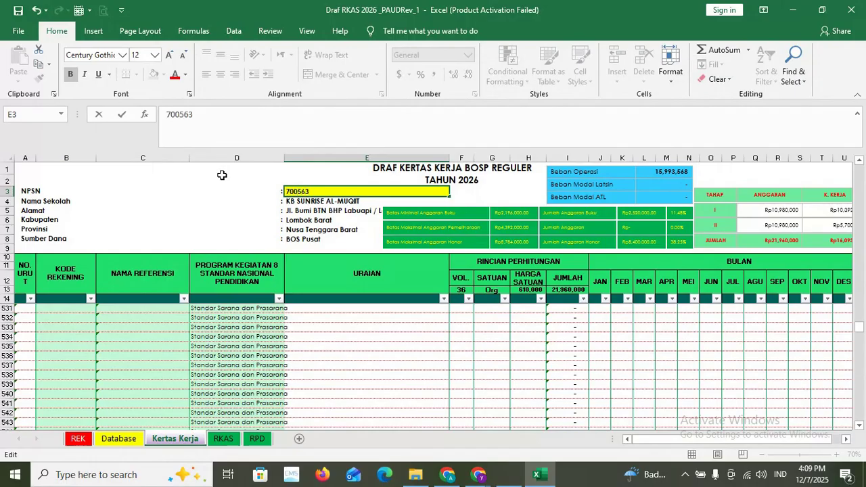
pyautogui.click(298, 191)
pyautogui.write('47')
pyautogui.click(327, 217)
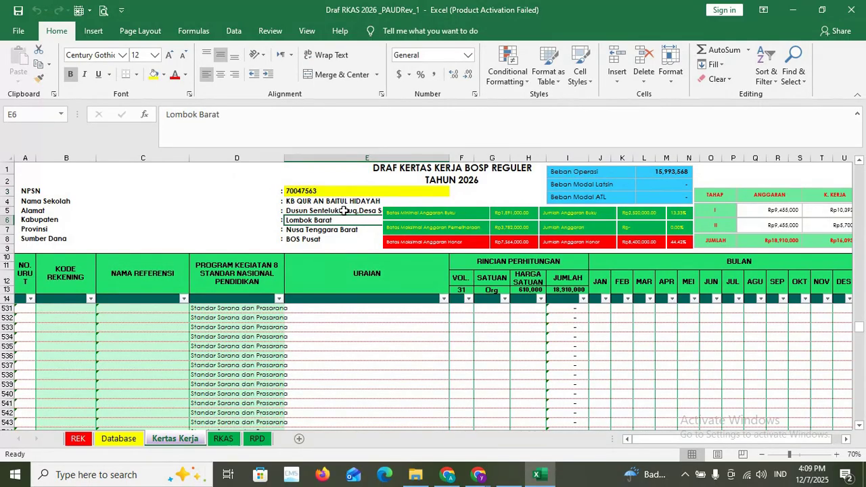
# - Bring the budget table from row 15 into view and zoom the sheet to 90%
pyautogui.scroll(7, 690, 362)
pyautogui.moveTo(860, 326); pyautogui.dragTo(863, 146)
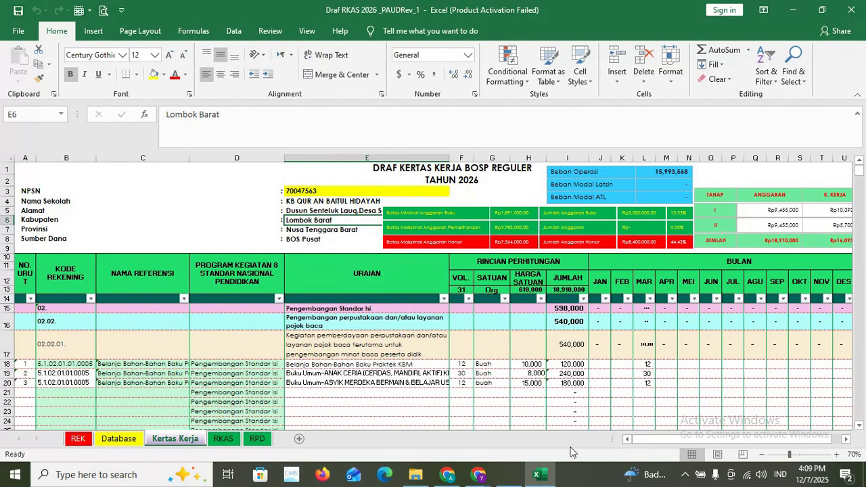
pyautogui.moveTo(642, 445); pyautogui.dragTo(675, 437)
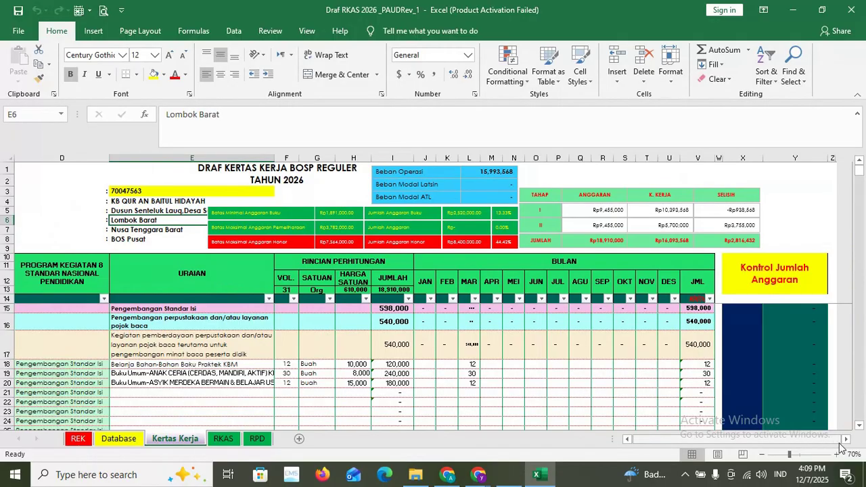
pyautogui.click(846, 440)
pyautogui.click(838, 459)
pyautogui.click(838, 458)
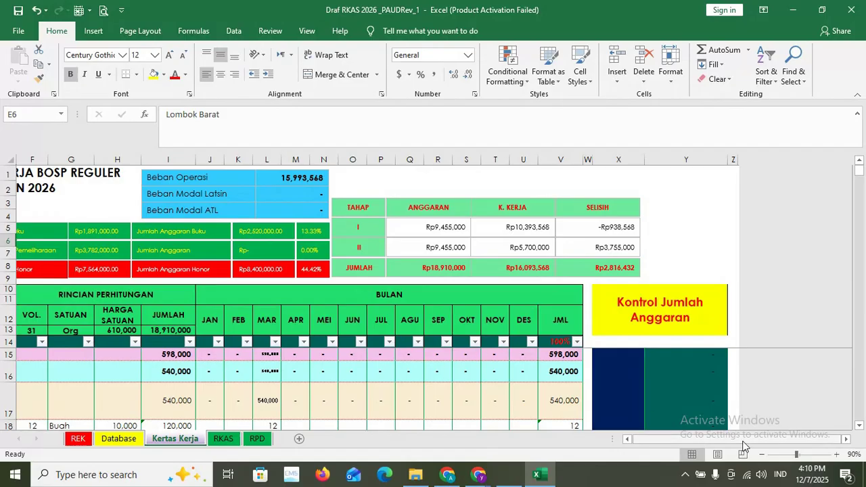
pyautogui.moveTo(745, 441); pyautogui.dragTo(677, 440)
pyautogui.scroll(-2, 567, 418)
pyautogui.scroll(2, 568, 417)
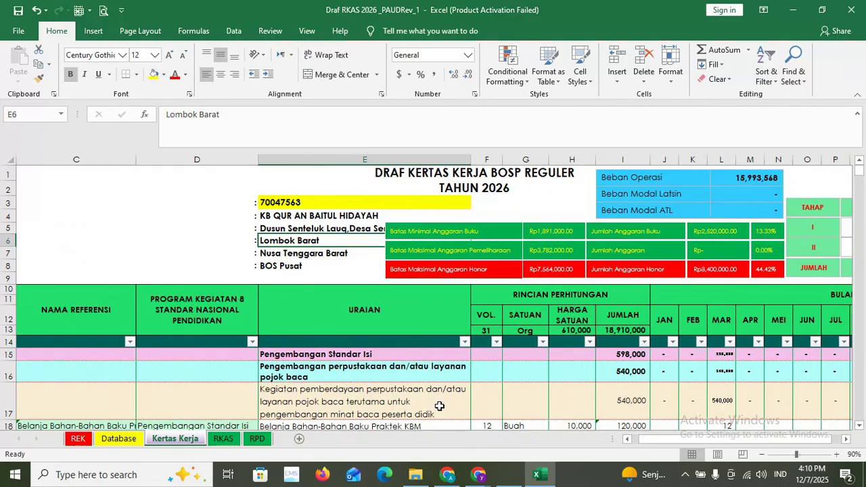
pyautogui.click(858, 426)
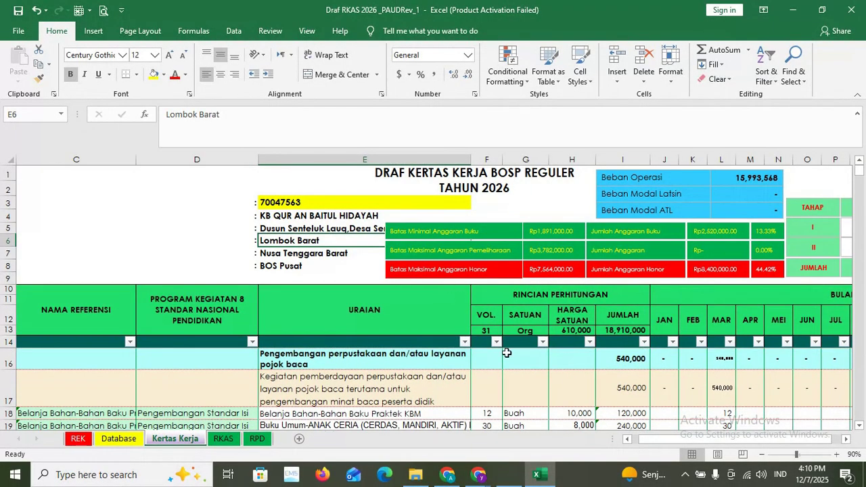
# - Scroll right to show the BULAN month columns, JML and the Kontrol Jumlah Anggaran panel
pyautogui.moveTo(696, 441); pyautogui.dragTo(705, 442)
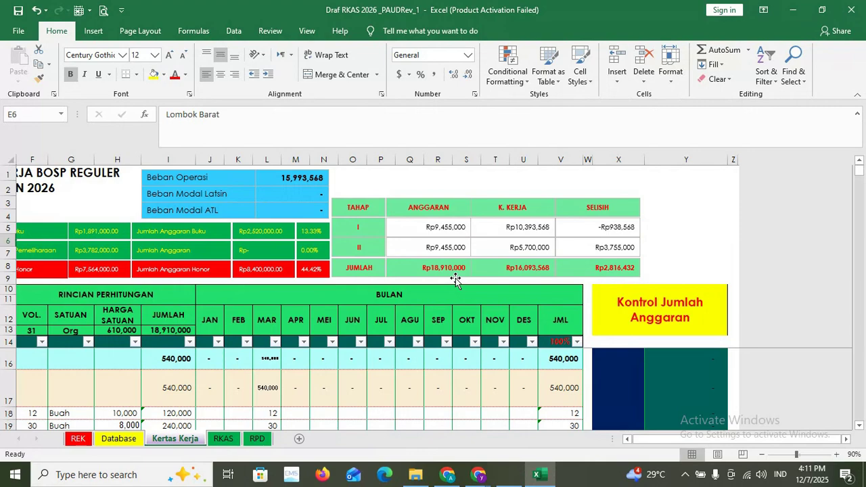
# - Return to column A, inspect the NAMA REFERENSI lookup in C18, then bring up WhatsApp
pyautogui.moveTo(754, 440); pyautogui.dragTo(710, 440)
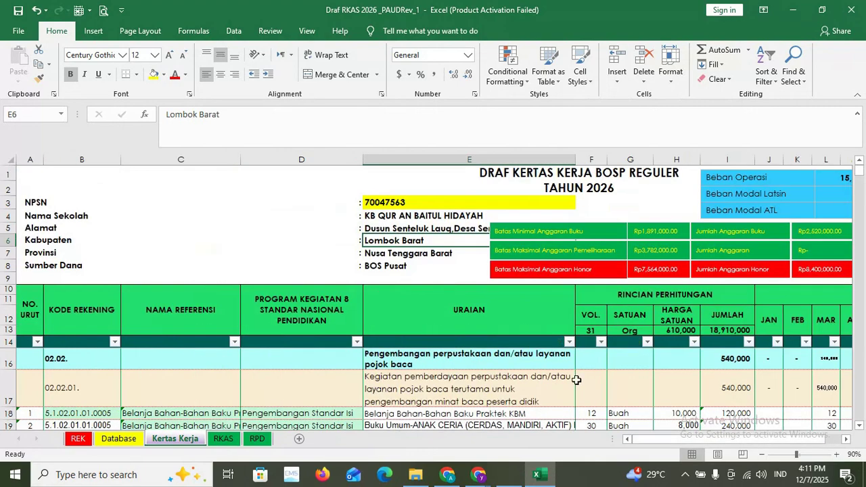
pyautogui.scroll(1, 472, 403)
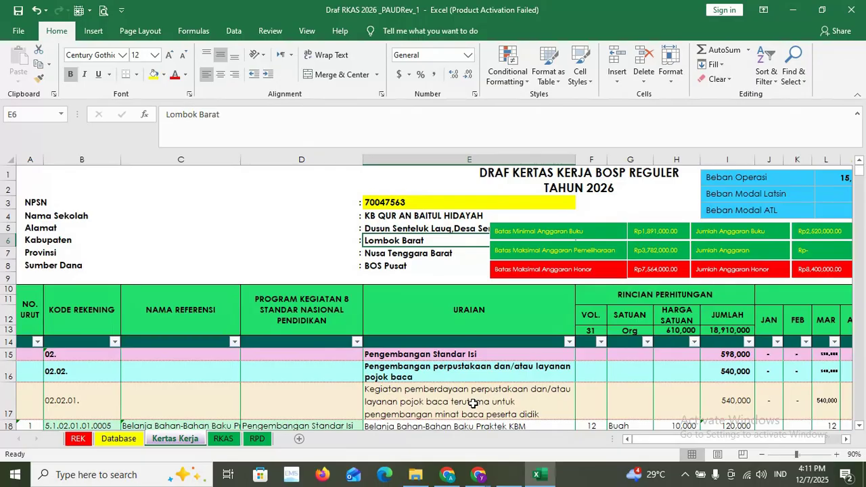
pyautogui.scroll(-3, 472, 403)
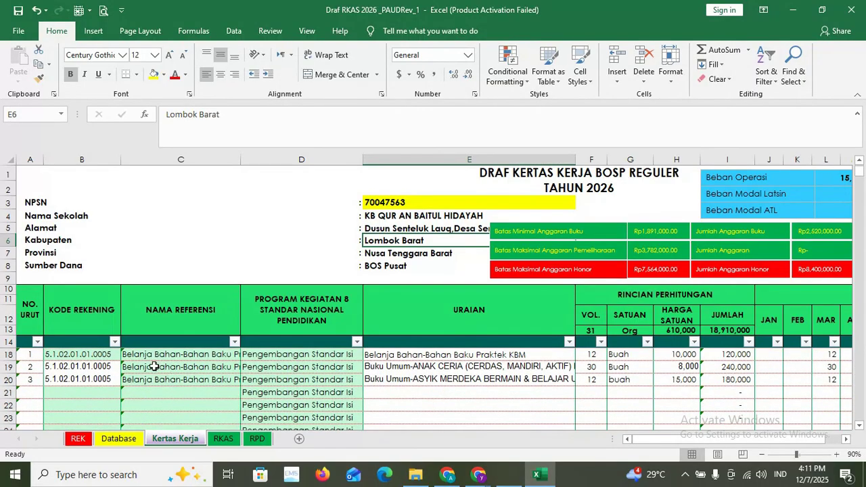
pyautogui.click(153, 355)
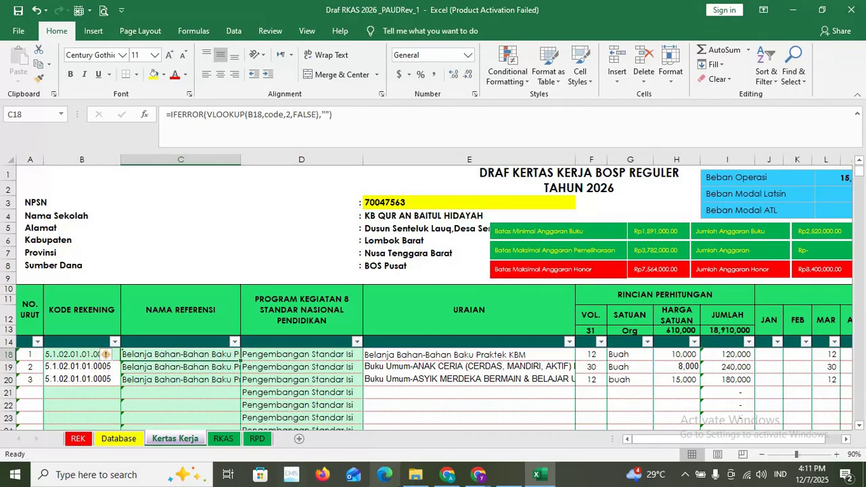
pyautogui.click(506, 475)
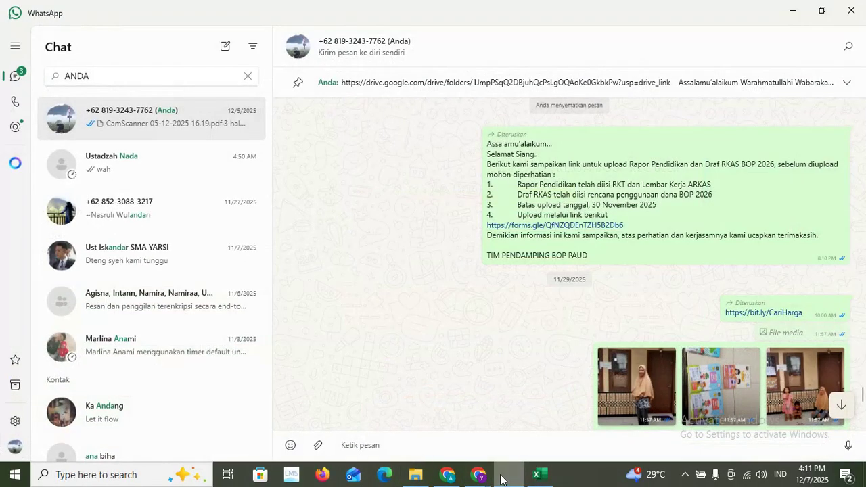
pyautogui.click(775, 314)
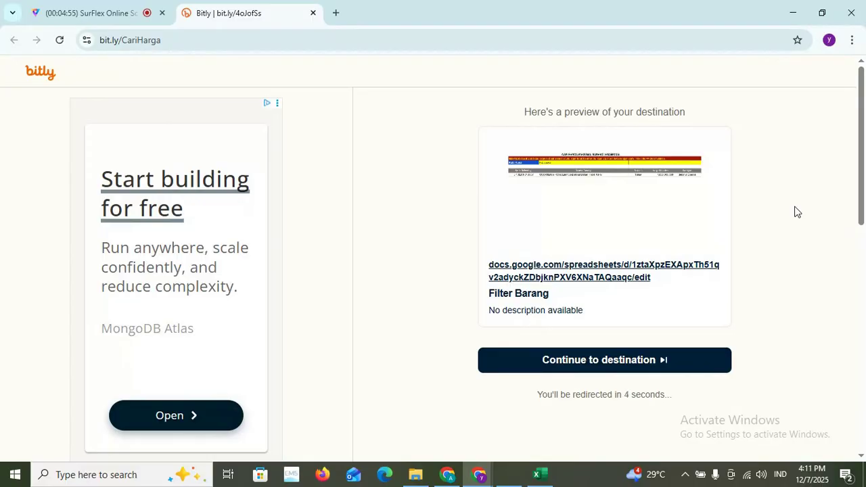
pyautogui.click(59, 42)
pyautogui.click(59, 42)
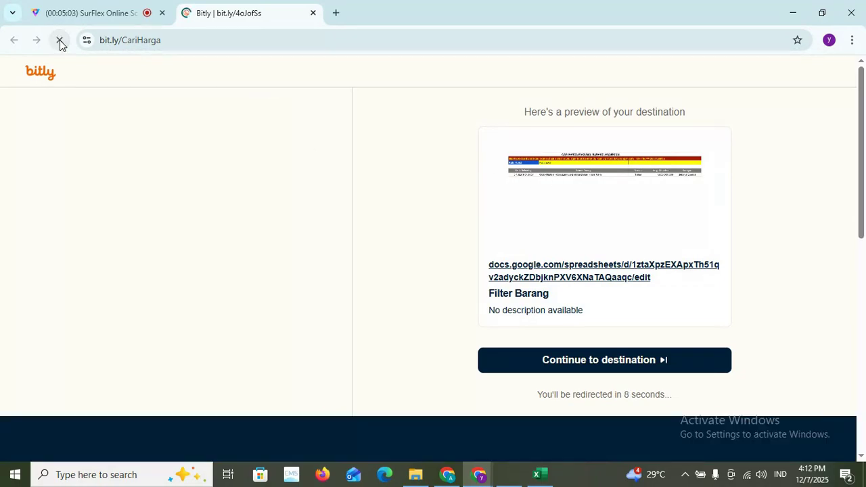
pyautogui.click(313, 12)
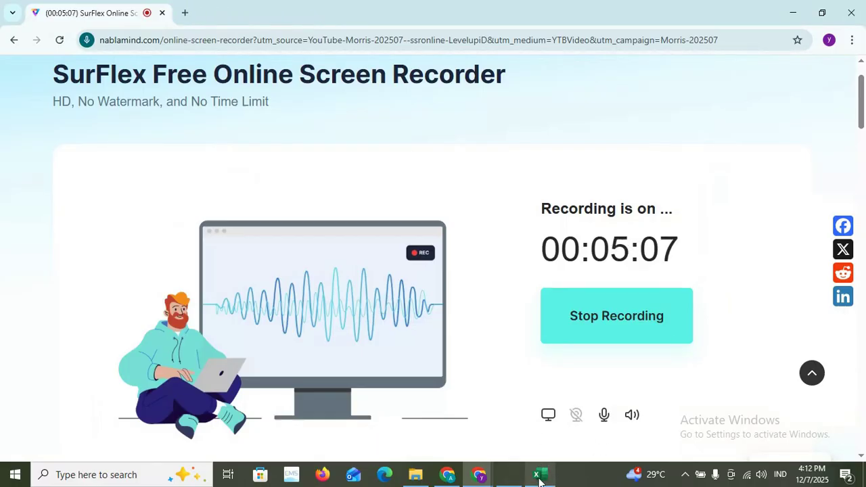
pyautogui.click(799, 12)
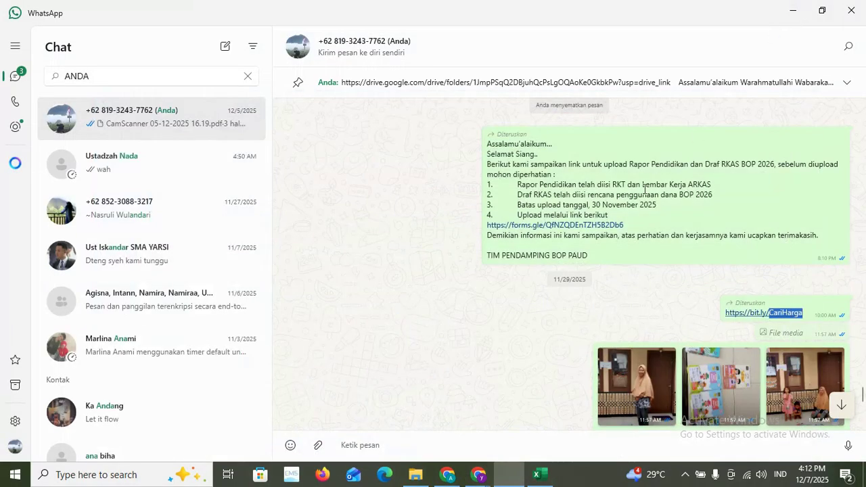
pyautogui.doubleClick(580, 226)
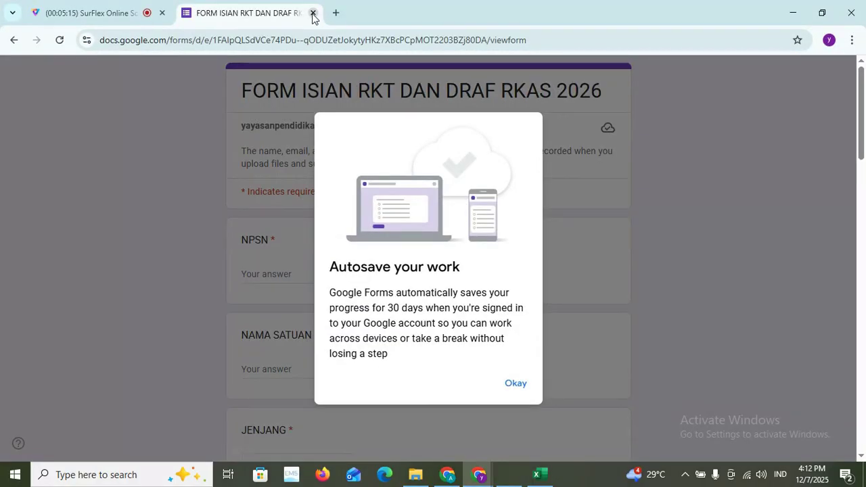
pyautogui.click(312, 13)
pyautogui.click(793, 12)
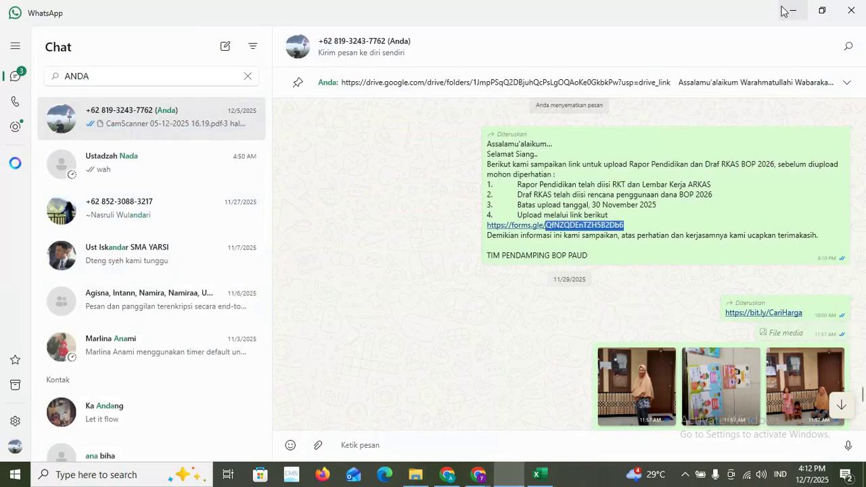
pyautogui.click(771, 316)
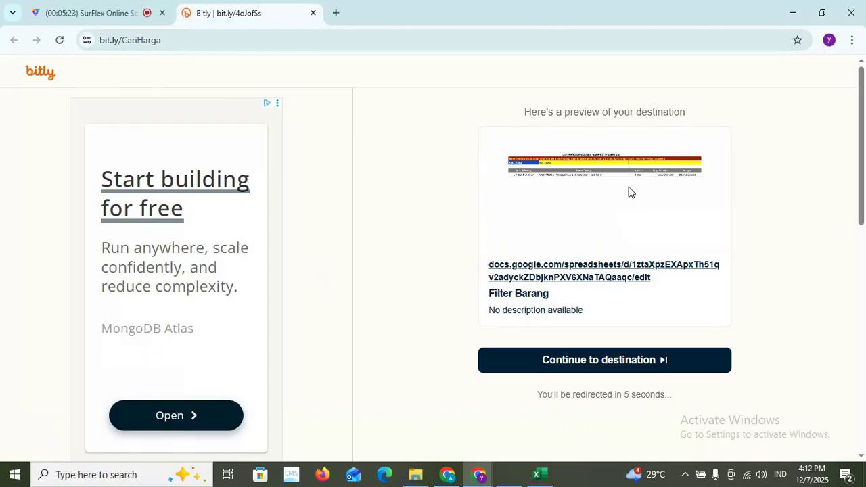
pyautogui.click(580, 358)
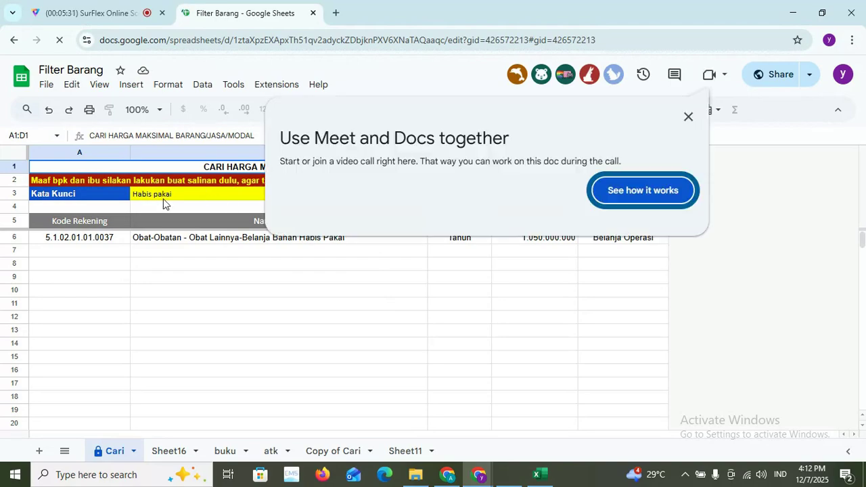
# - Dismiss the Meet promotion and create an editable copy of Filter Barang with File > Make a copy
pyautogui.click(663, 118)
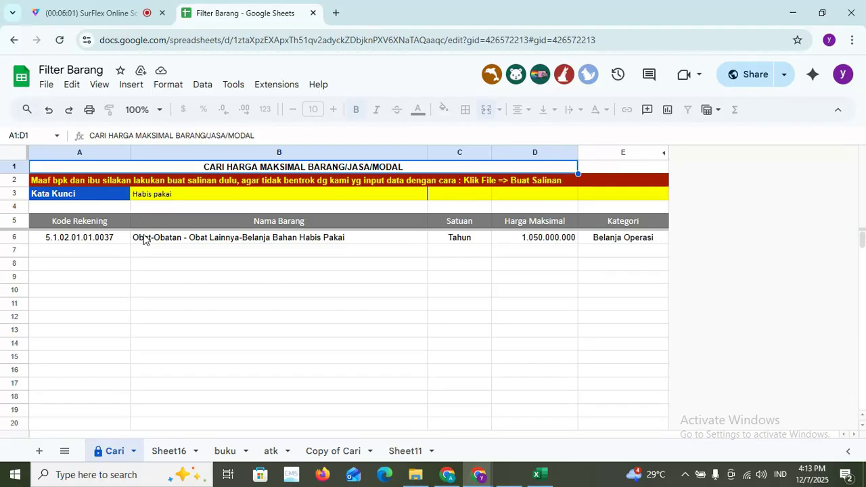
pyautogui.click(49, 87)
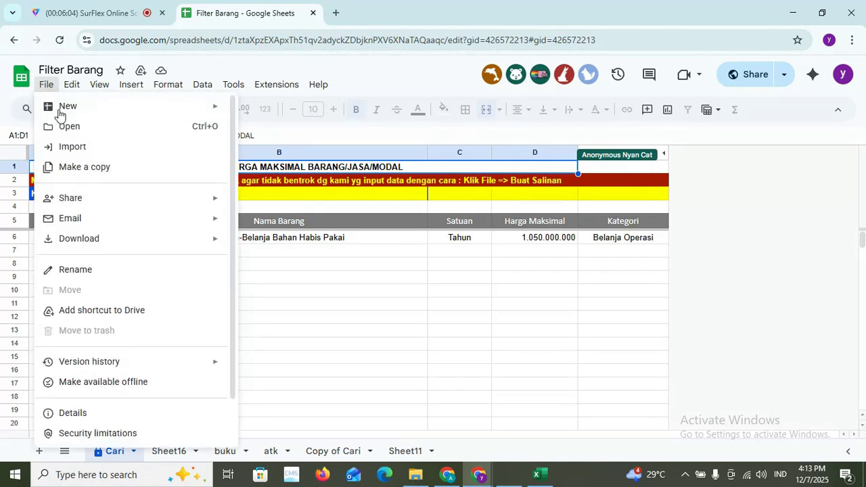
pyautogui.click(99, 173)
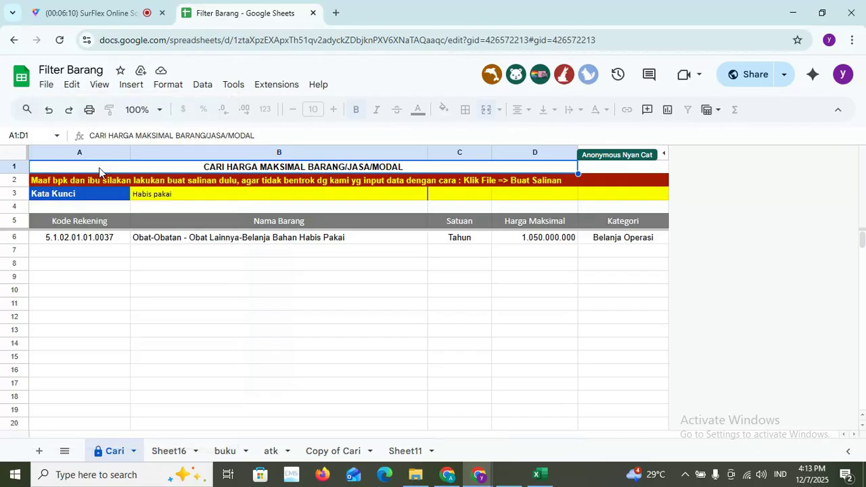
pyautogui.click(526, 388)
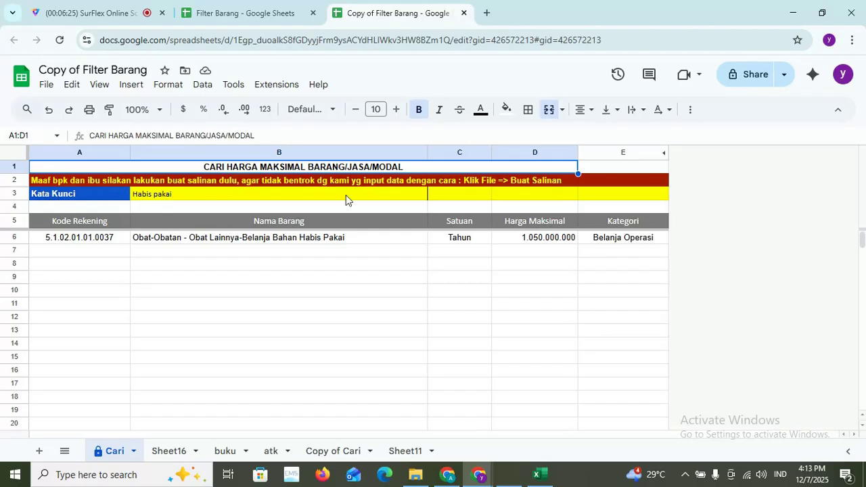
# - Change the Kata Kunci search keyword from 'Habis pakai' to 'buku'
pyautogui.doubleClick(187, 198)
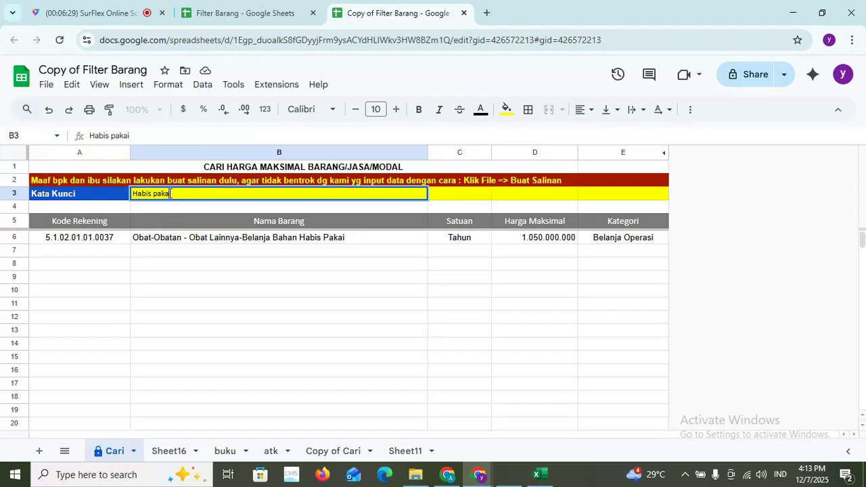
pyautogui.moveTo(175, 195); pyautogui.dragTo(125, 201)
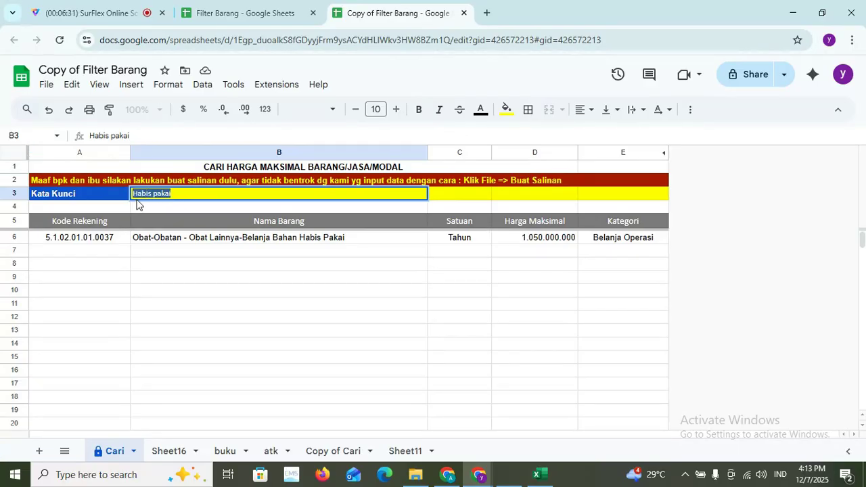
pyautogui.write('buku')
pyautogui.press('Return')
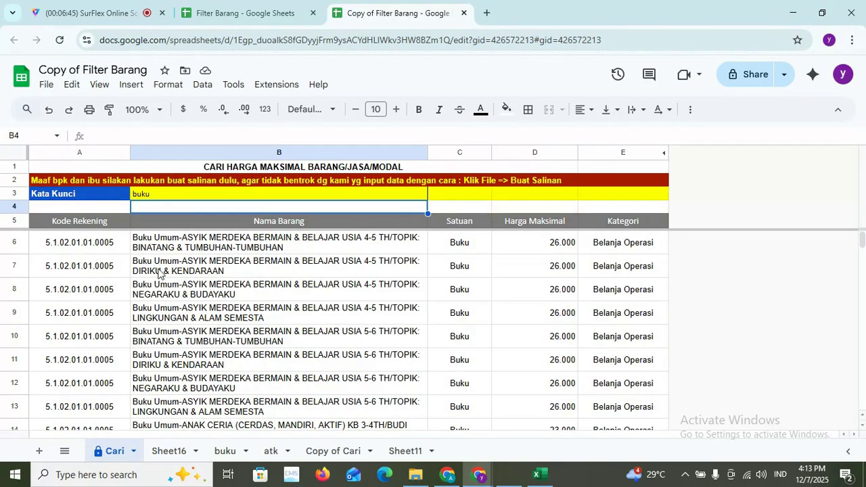
# - Copy the first matching book title from cell B6 and switch back to Excel
pyautogui.click(177, 253)
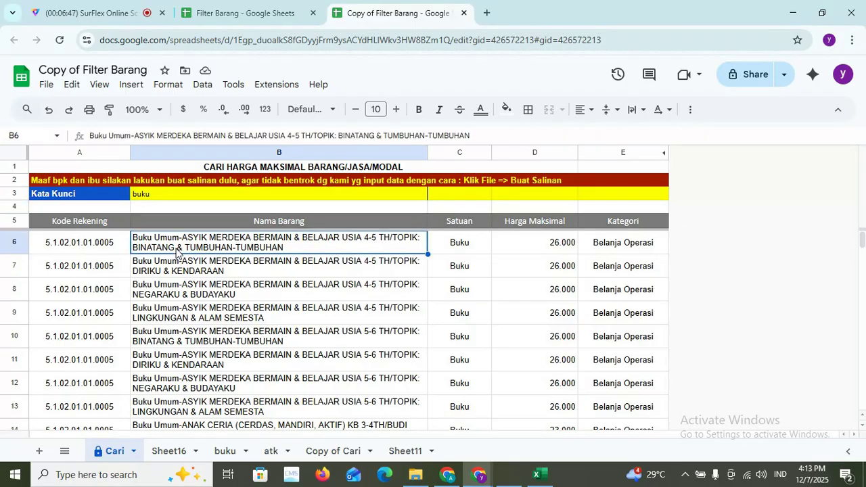
pyautogui.hotkey('ctrl', 'c')
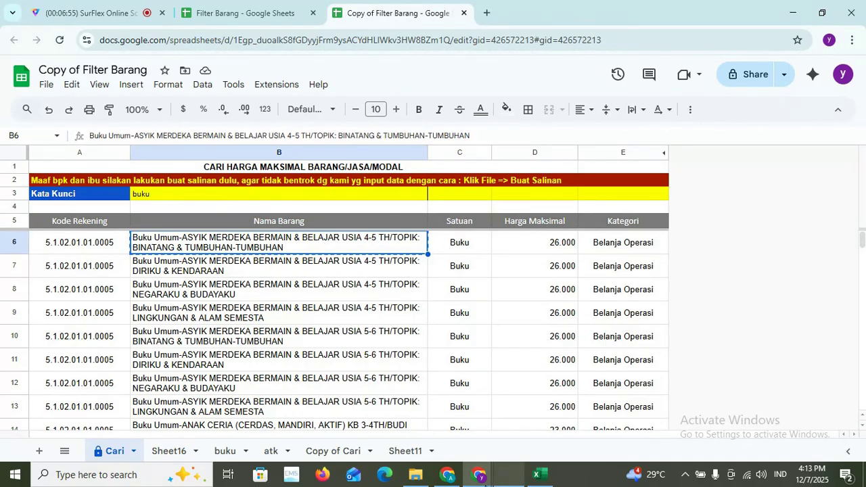
pyautogui.moveTo(445, 479)
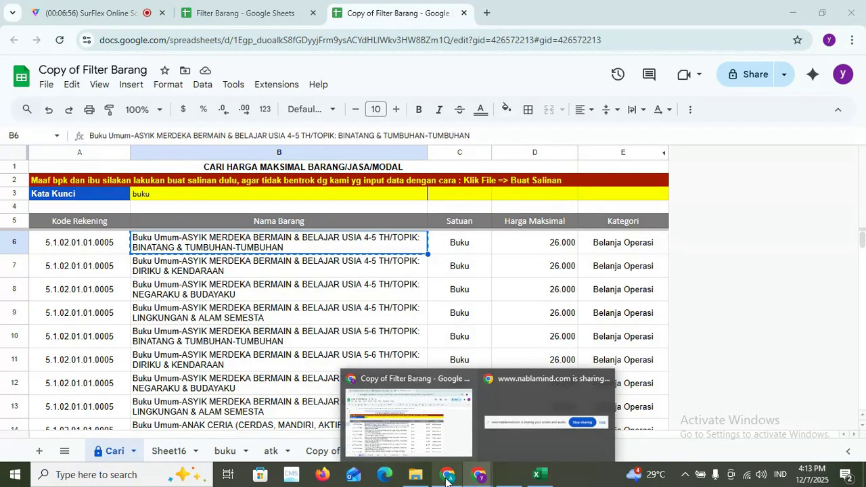
pyautogui.click(537, 475)
# - Paste the copied ASYIK MERDEKA book title into cell E18
pyautogui.click(395, 355)
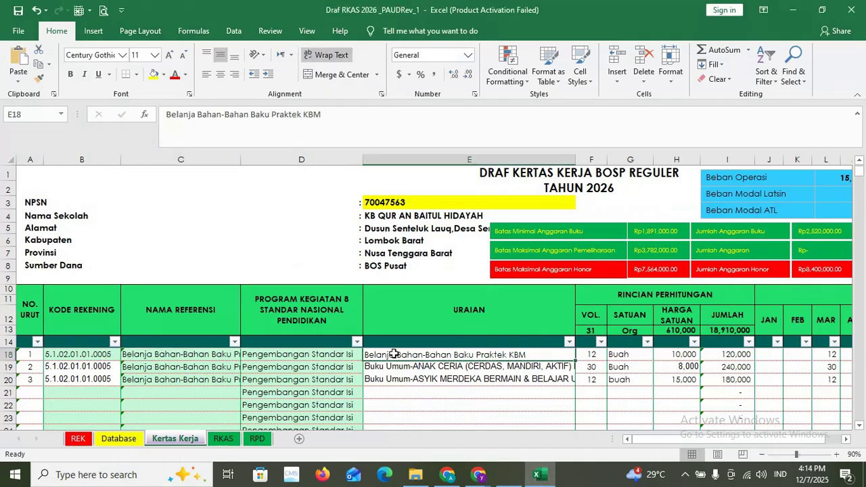
pyautogui.rightClick(394, 355)
pyautogui.click(443, 109)
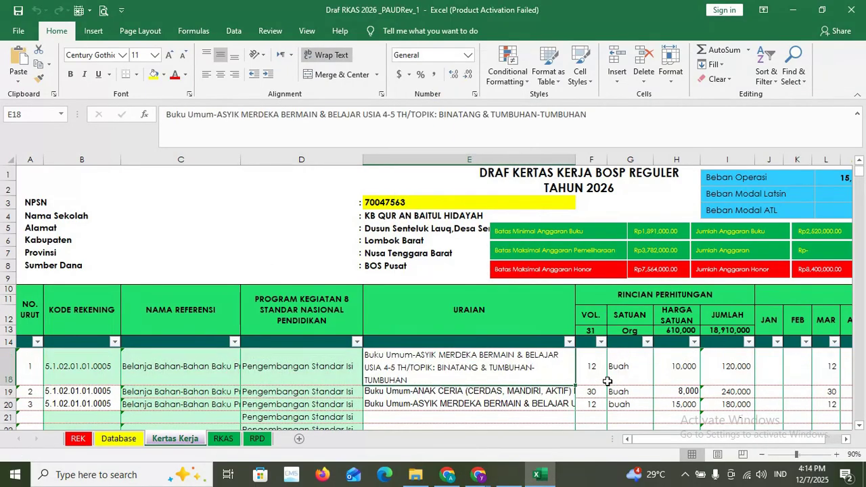
# - Set row 18's volume to 20 and enter 26000 as its unit price
pyautogui.click(589, 371)
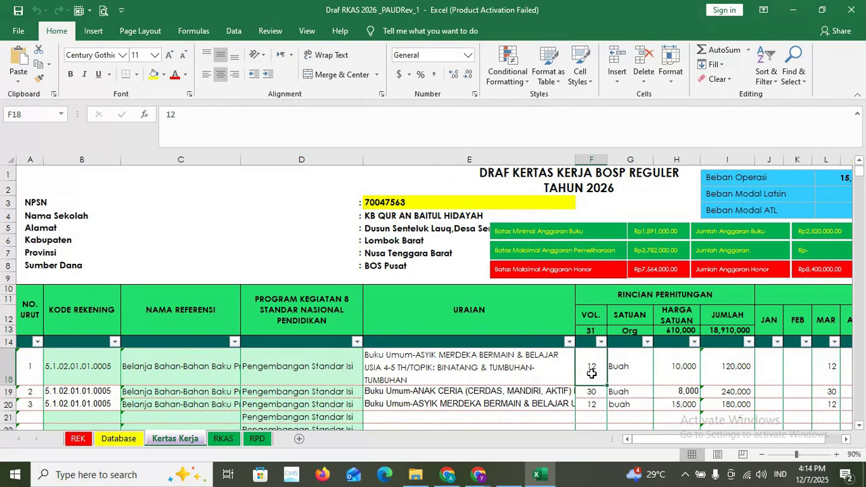
pyautogui.write('20')
pyautogui.click(637, 376)
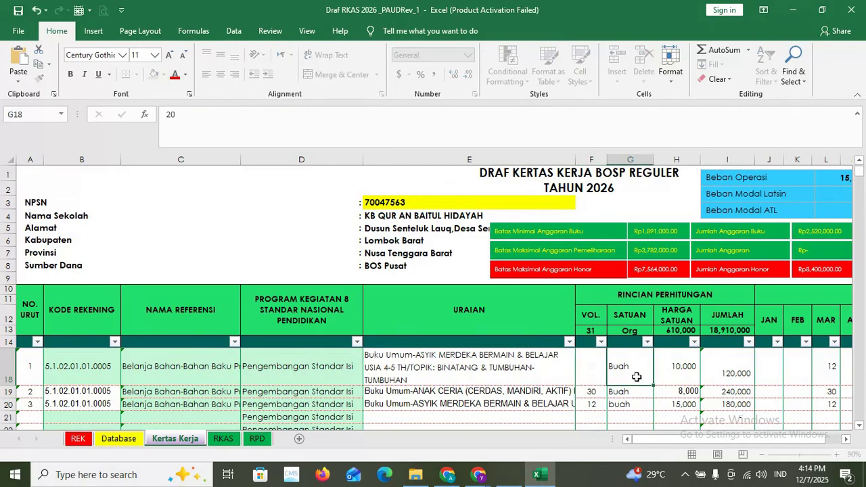
pyautogui.click(683, 372)
pyautogui.write('2')
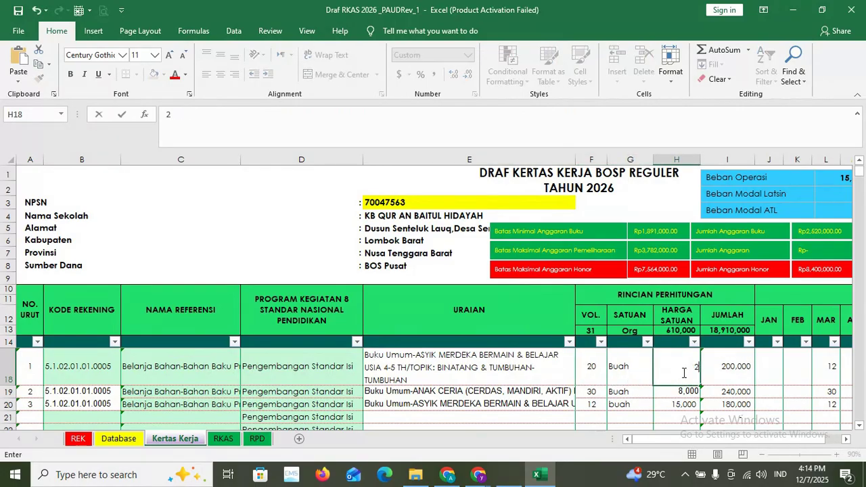
pyautogui.write('6000')
# - Commit the 26,000 unit price and allocate all 20 units of row 18 to March
pyautogui.click(741, 371)
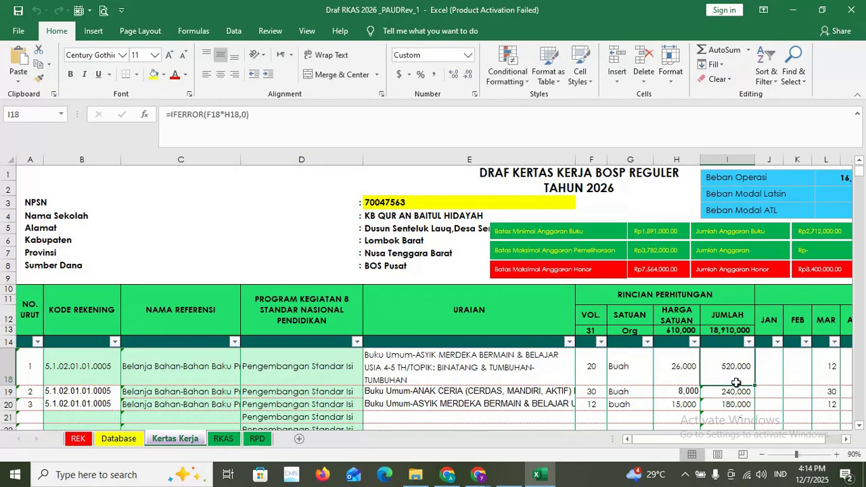
pyautogui.hscroll(3, 734, 440)
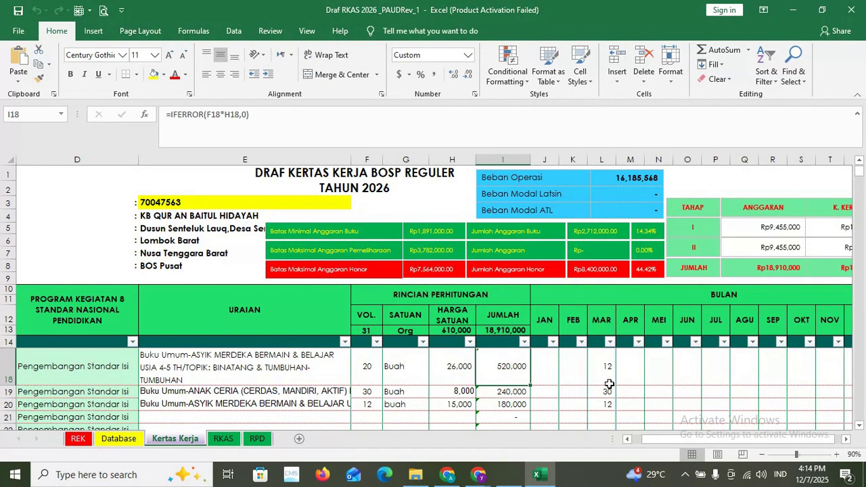
pyautogui.click(375, 367)
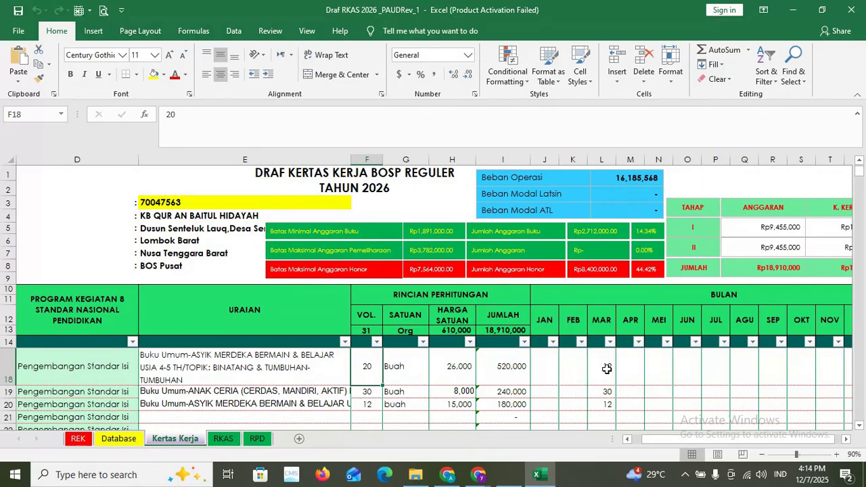
pyautogui.click(607, 369)
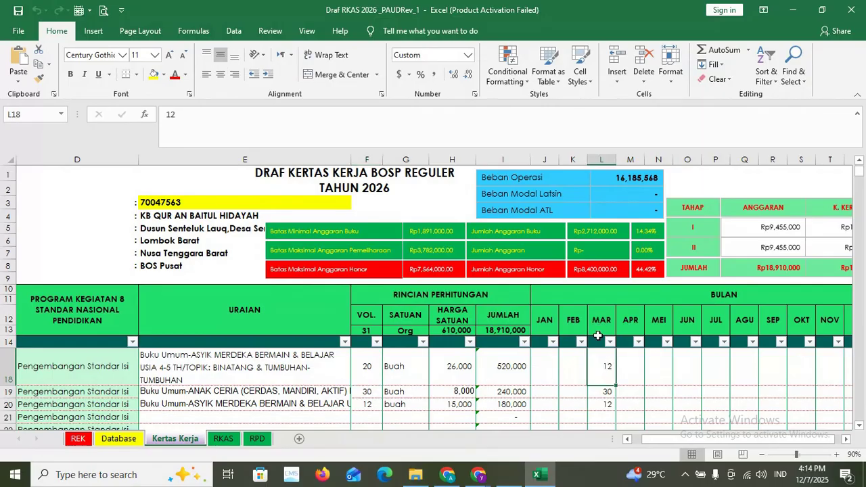
pyautogui.write('20')
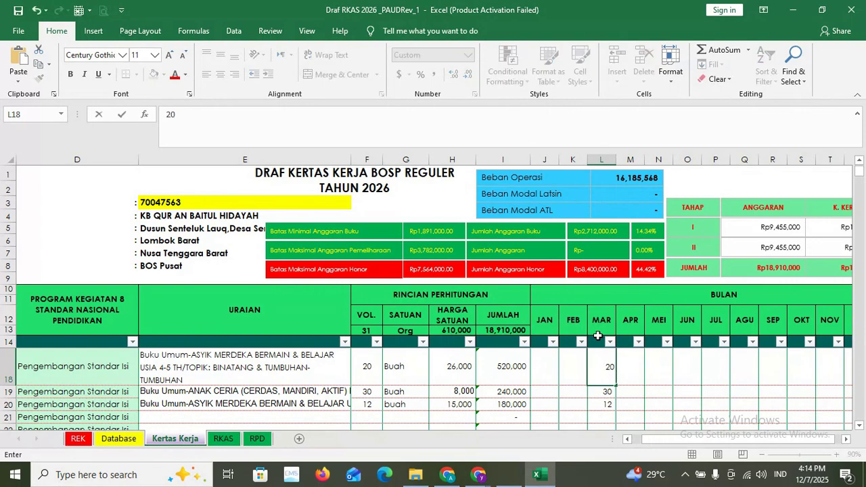
pyautogui.click(618, 390)
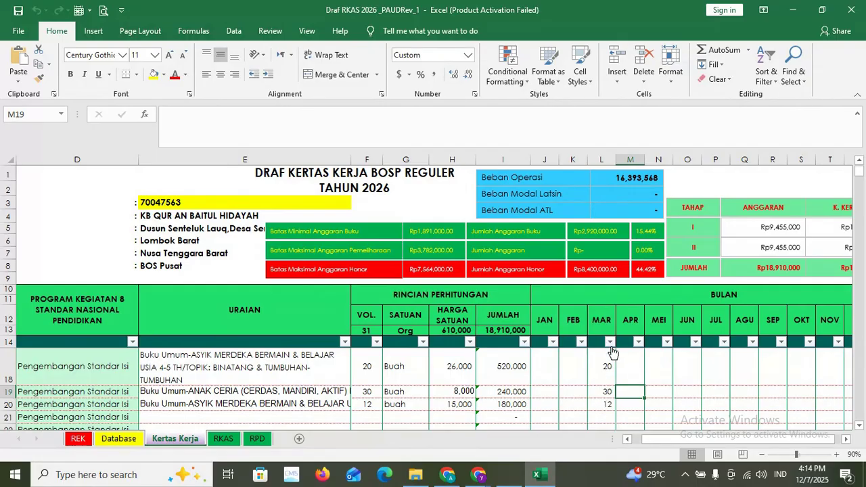
# - Review the book titles and March values in rows 18–20, then return to account code B18
pyautogui.click(276, 365)
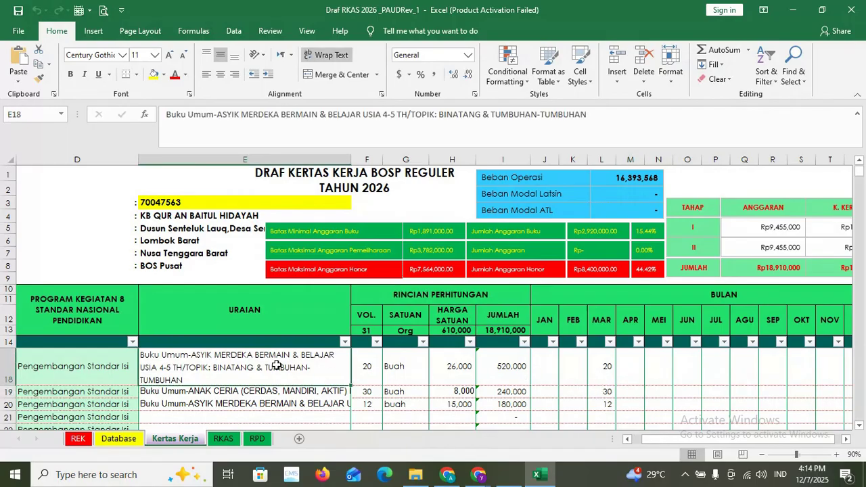
pyautogui.click(608, 367)
pyautogui.click(249, 389)
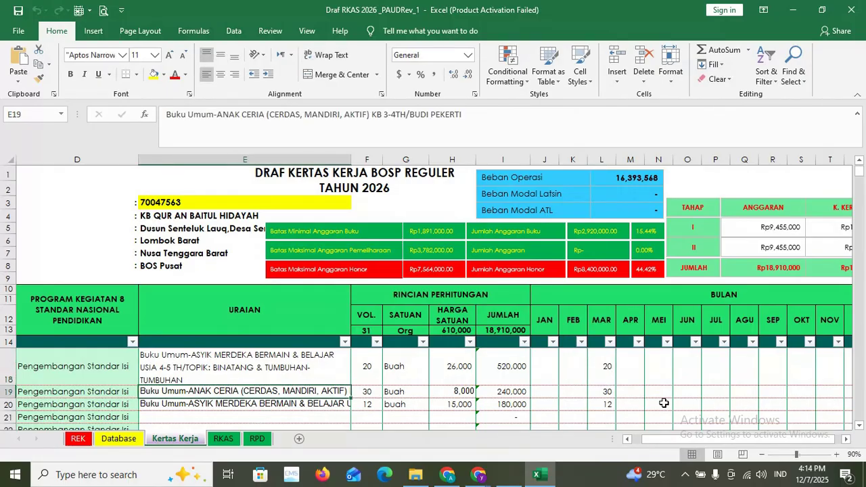
pyautogui.click(624, 391)
pyautogui.click(322, 406)
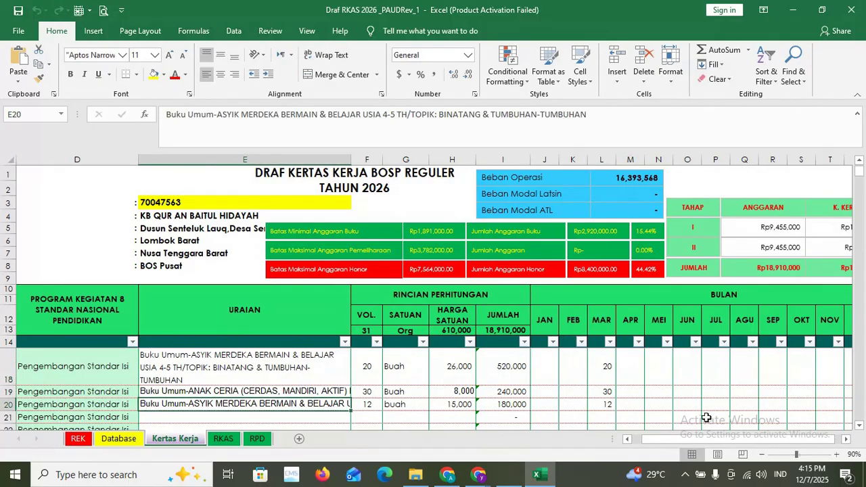
pyautogui.click(686, 410)
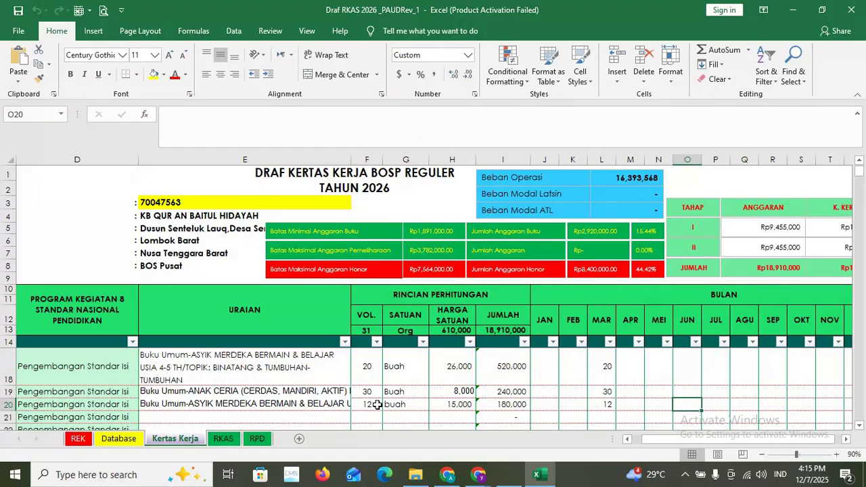
pyautogui.moveTo(694, 441); pyautogui.dragTo(679, 440)
pyautogui.click(96, 368)
# - Check the account code in the price list, then paste the copied content into B18
pyautogui.hotkey('alt', 'Tab')
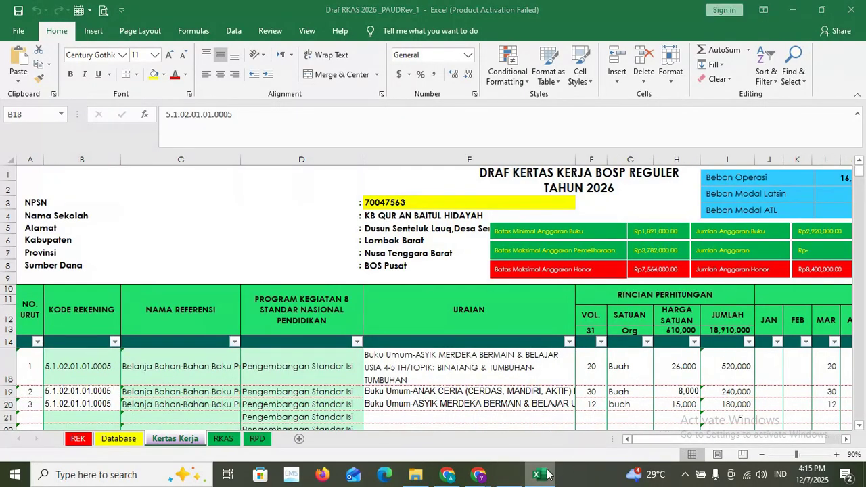
pyautogui.press('Left')
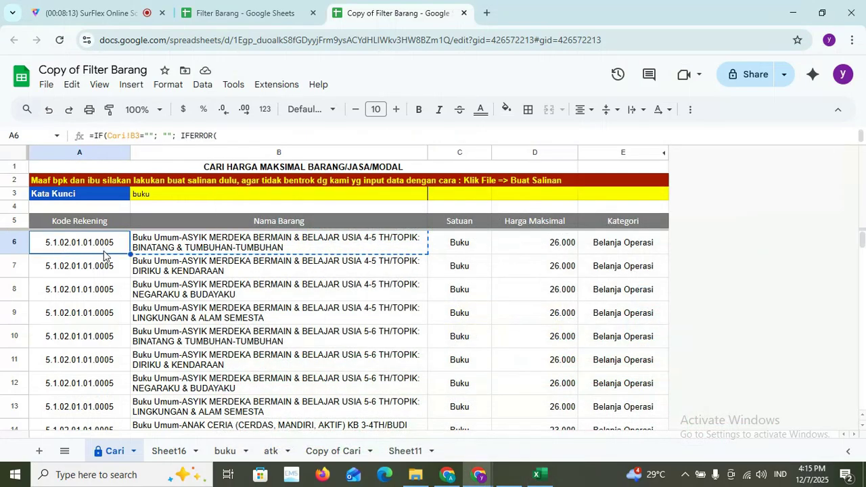
pyautogui.click(545, 473)
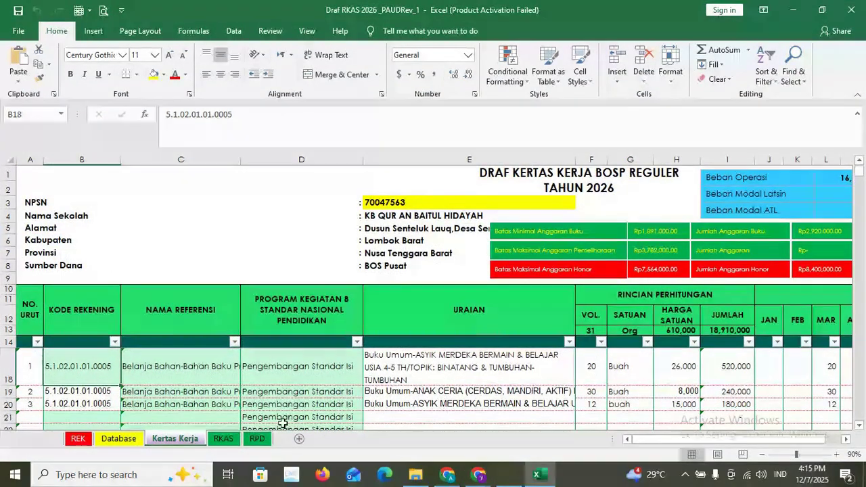
pyautogui.rightClick(99, 374)
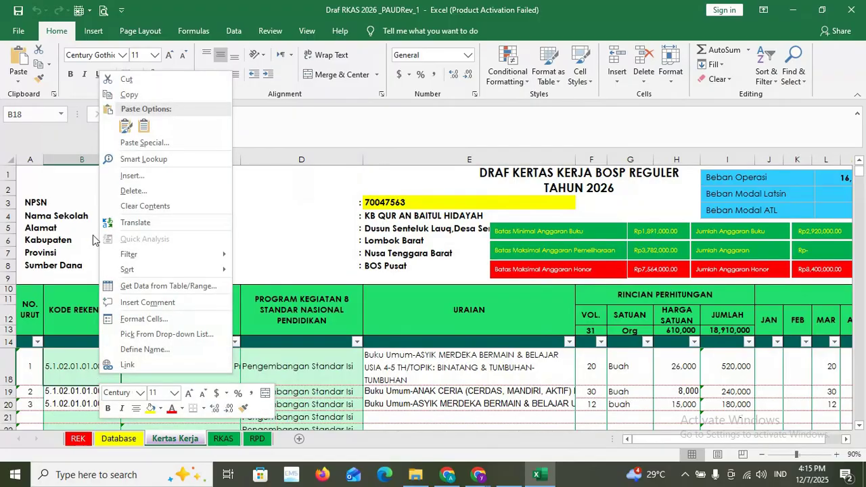
pyautogui.click(144, 126)
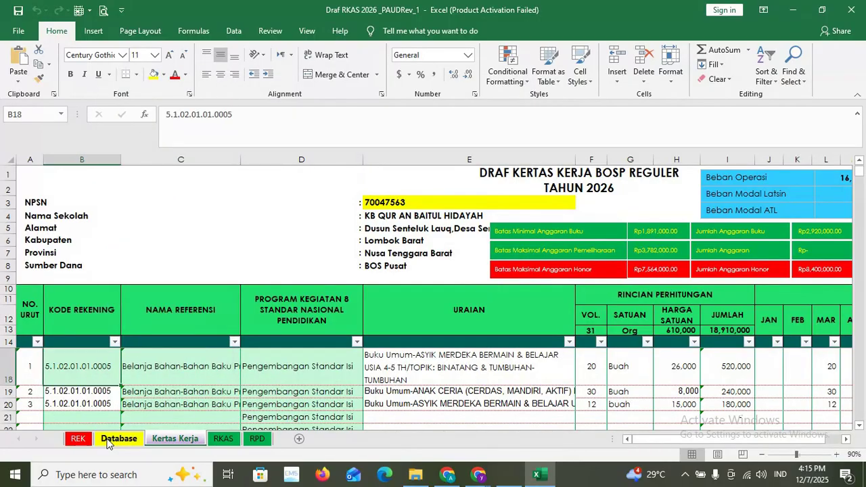
# - Copy account code 5.1.02.01.01.0005 (Bahan-Bahan Baku Praktek KBM) from A20 of the REK sheet
pyautogui.click(80, 440)
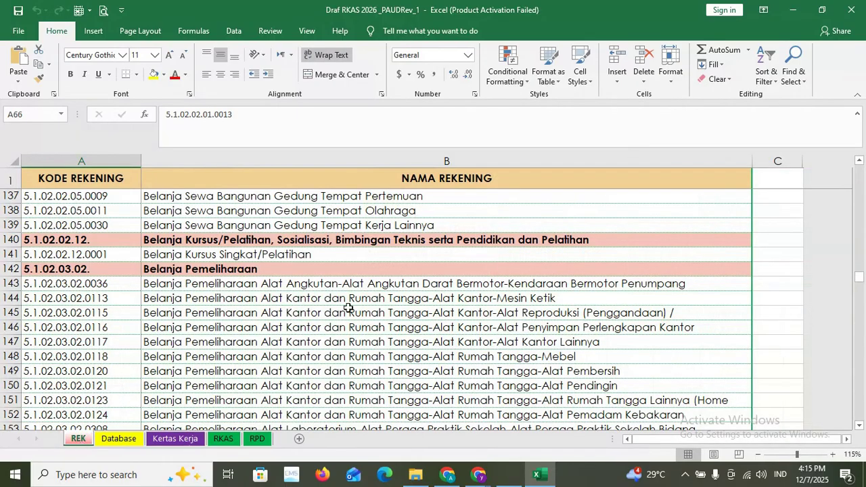
pyautogui.scroll(10, 361, 307)
pyautogui.scroll(20, 361, 307)
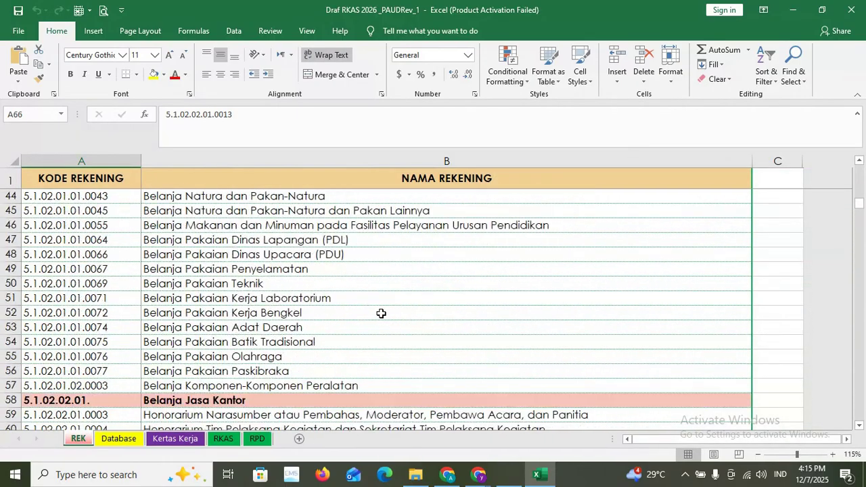
pyautogui.scroll(3, 382, 313)
pyautogui.scroll(-2, 382, 313)
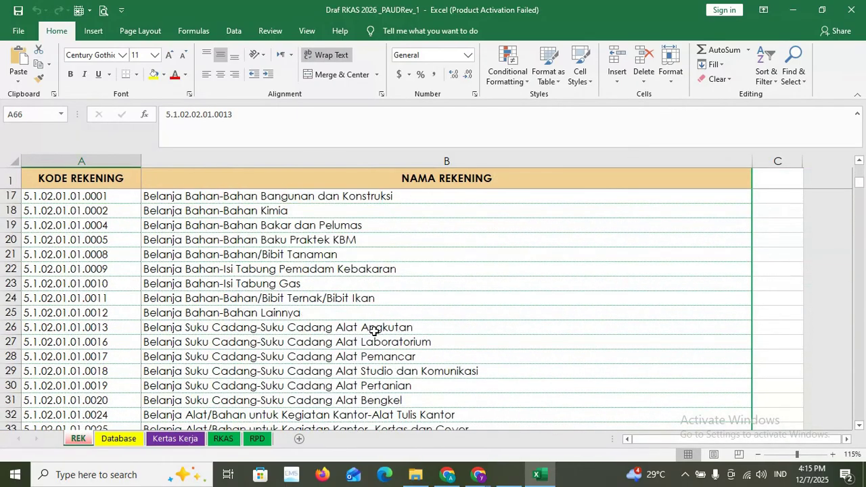
pyautogui.scroll(-2, 374, 332)
pyautogui.scroll(-1, 374, 332)
pyautogui.scroll(8, 374, 332)
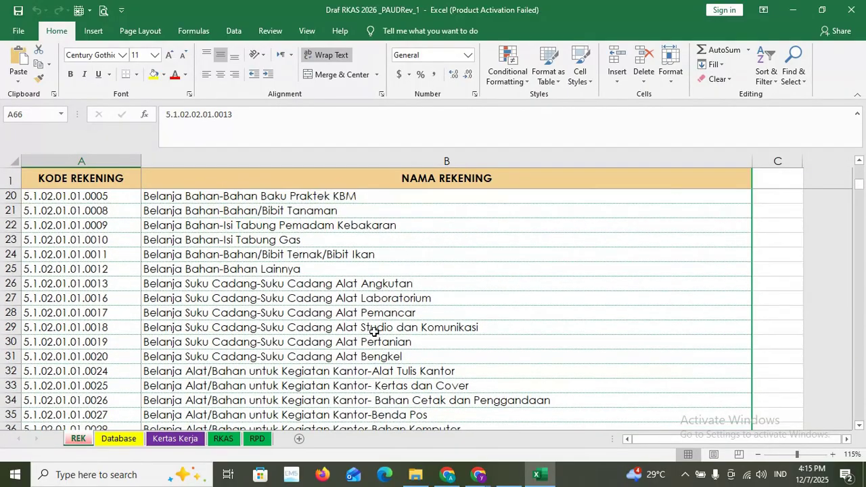
pyautogui.scroll(-6, 376, 331)
pyautogui.scroll(-12, 378, 334)
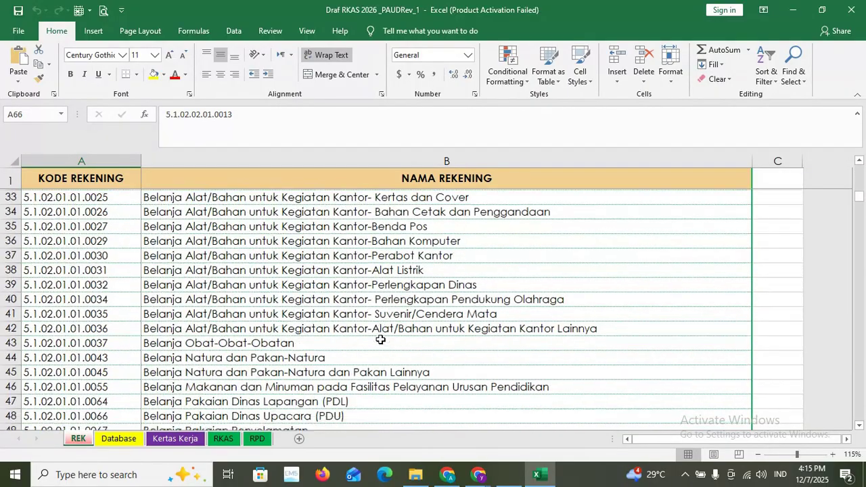
pyautogui.scroll(-11, 380, 340)
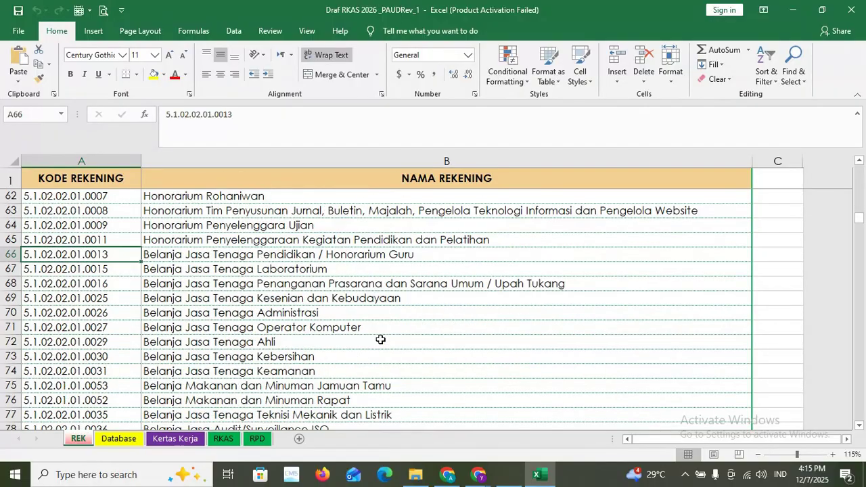
pyautogui.scroll(-6, 380, 341)
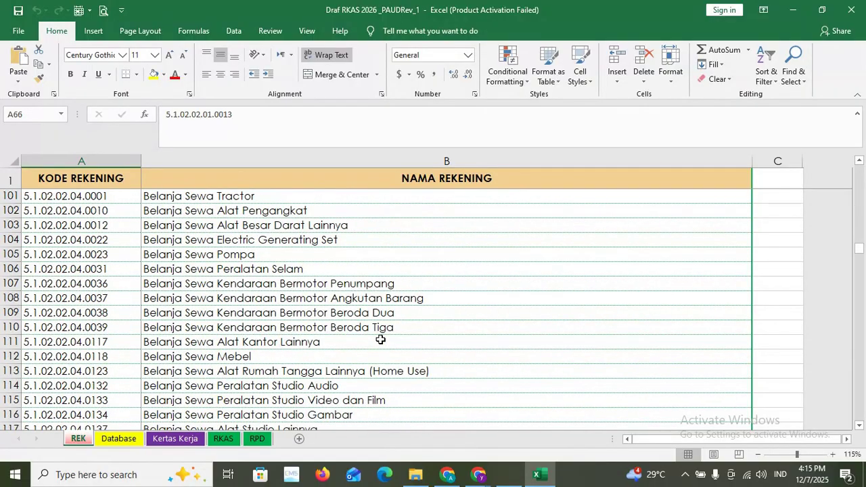
pyautogui.scroll(-4, 381, 340)
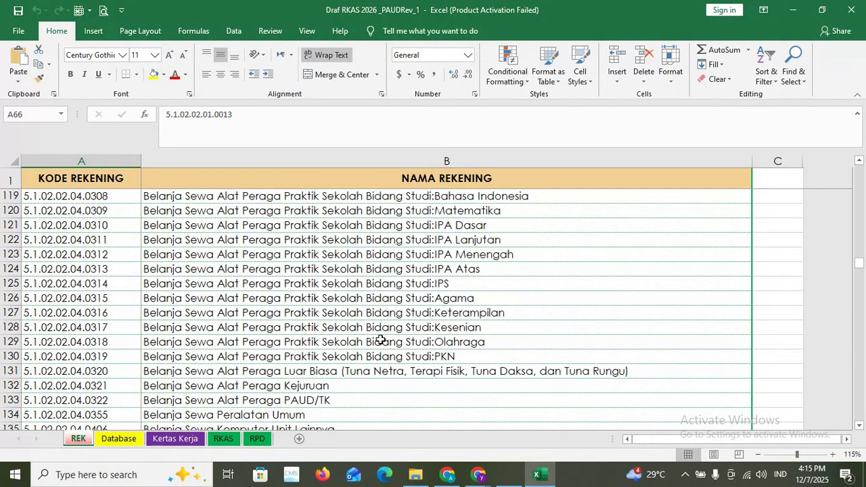
pyautogui.scroll(14, 380, 340)
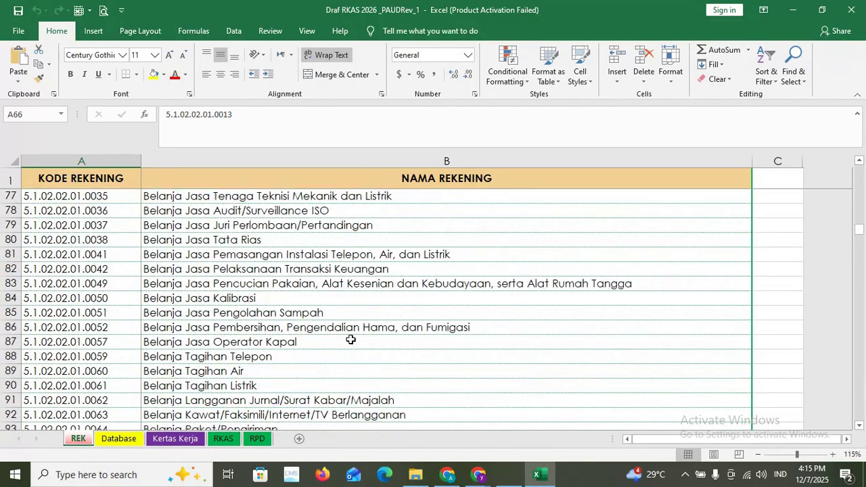
pyautogui.scroll(5, 351, 340)
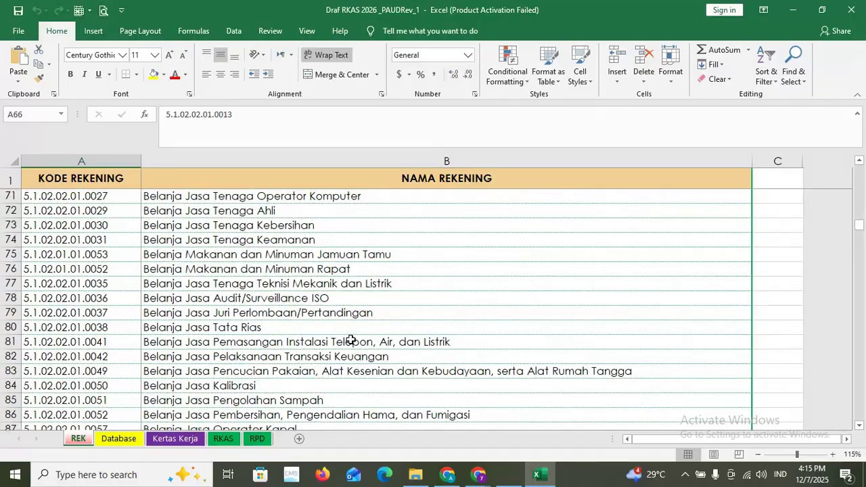
pyautogui.scroll(6, 351, 340)
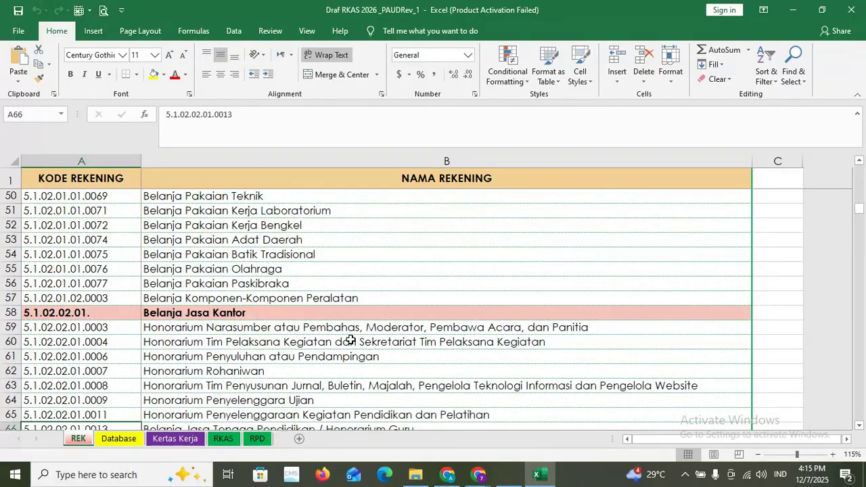
pyautogui.scroll(6, 350, 340)
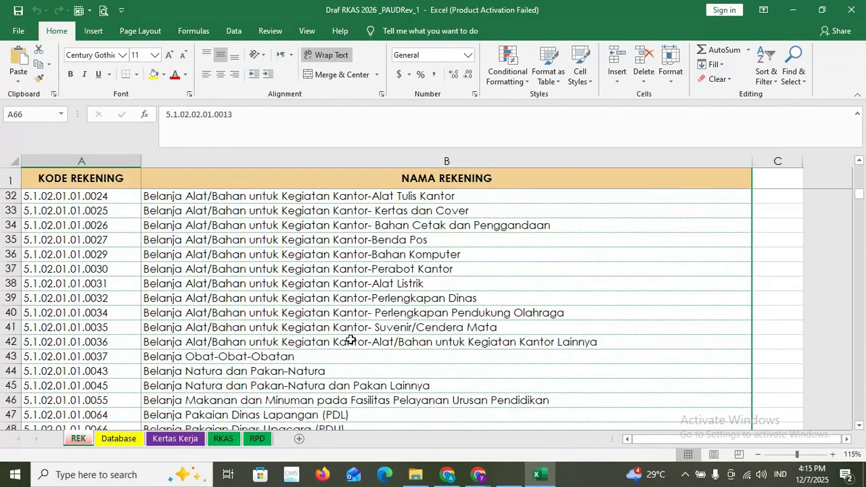
pyautogui.scroll(3, 351, 339)
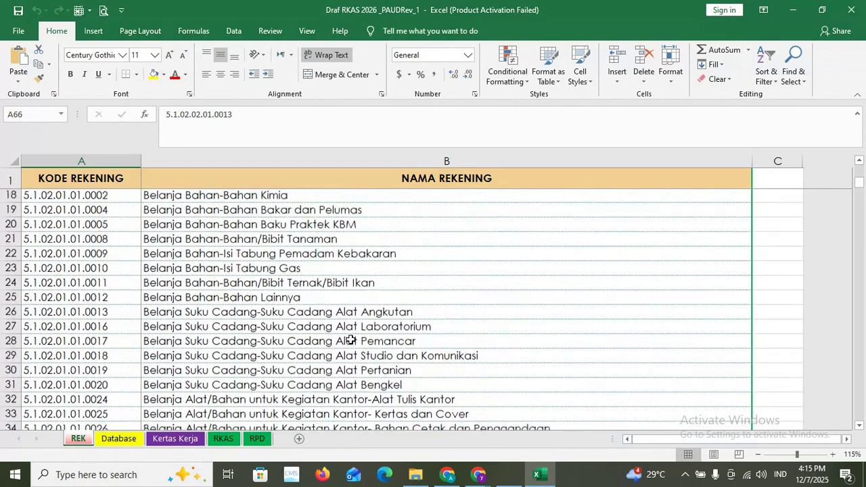
pyautogui.click(302, 241)
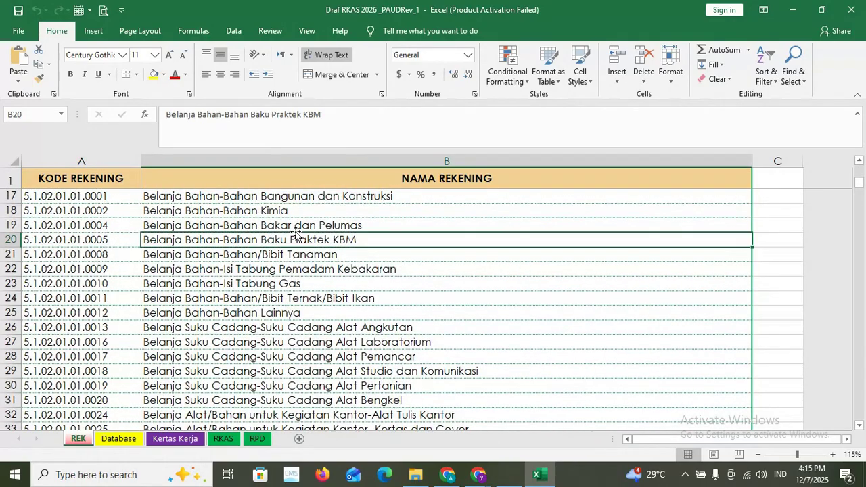
pyautogui.click(89, 242)
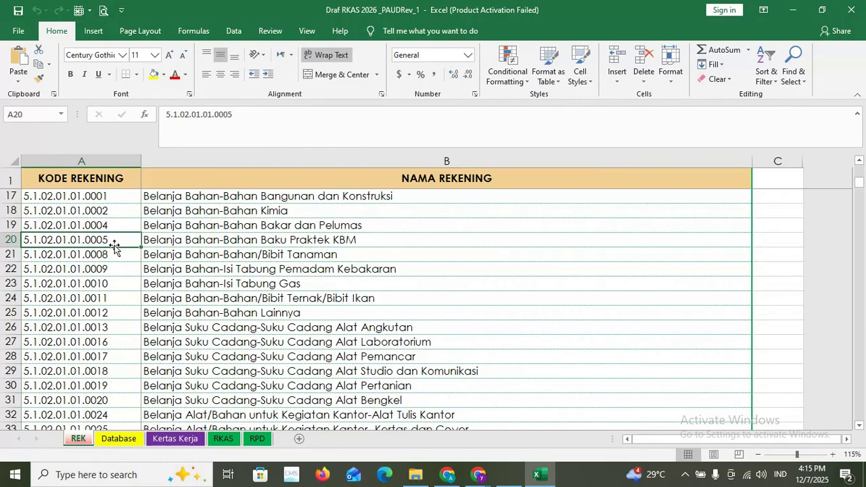
pyautogui.hotkey('ctrl', 'c')
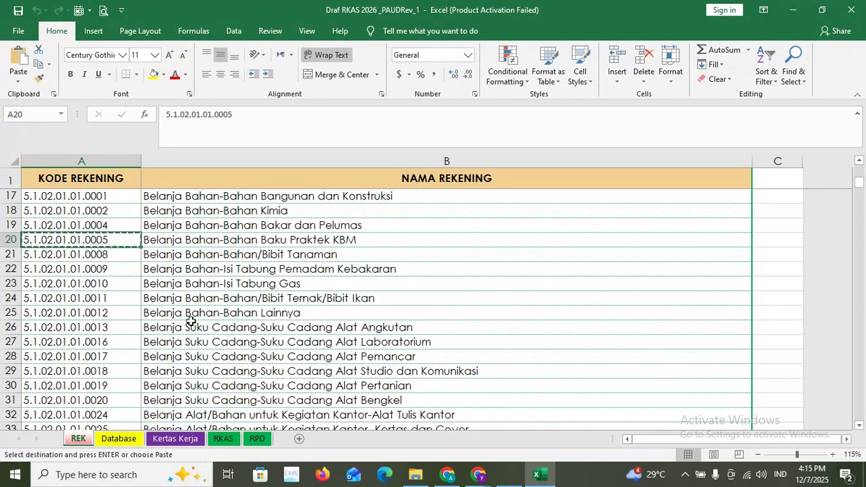
pyautogui.click(174, 438)
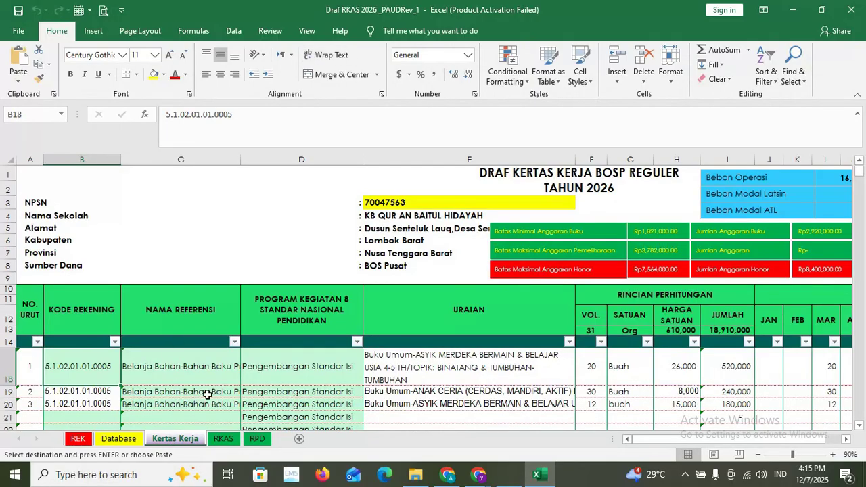
# - Paste 5.1.02.01.01.0005 into B18 as values only, then review the book rows below
pyautogui.rightClick(82, 369)
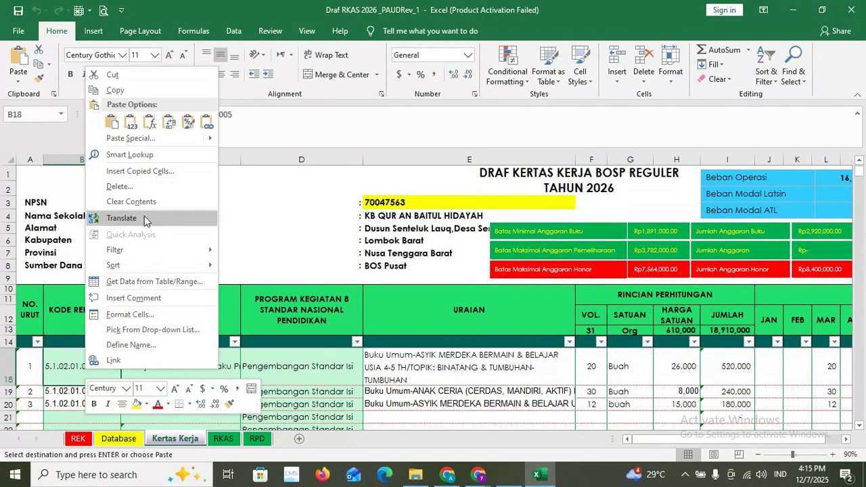
pyautogui.click(115, 125)
pyautogui.click(474, 404)
pyautogui.moveTo(636, 439); pyautogui.dragTo(667, 439)
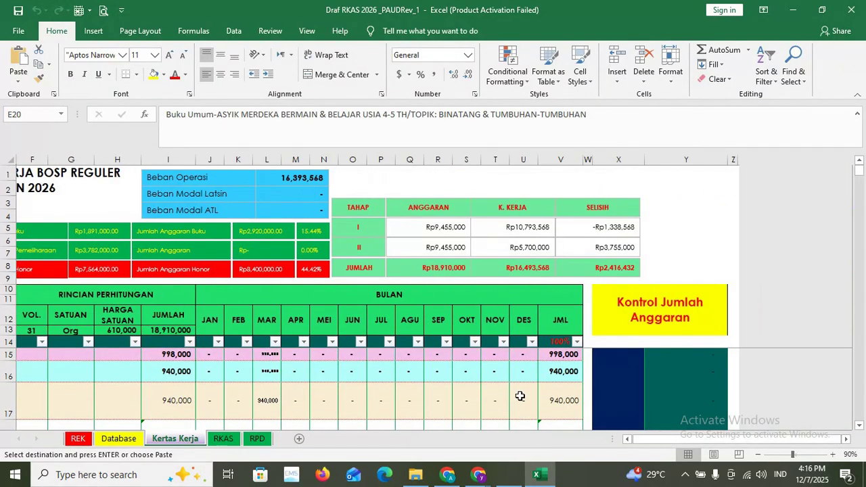
pyautogui.scroll(-2, 521, 403)
pyautogui.moveTo(654, 439); pyautogui.dragTo(604, 445)
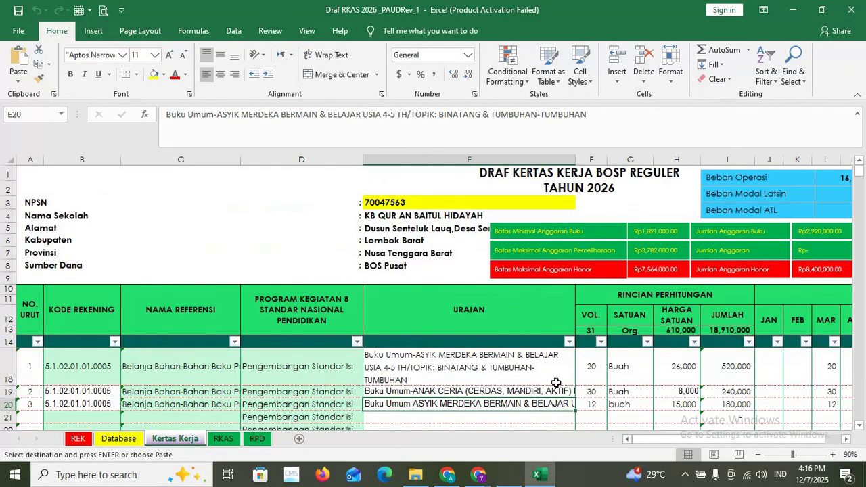
pyautogui.moveTo(702, 443); pyautogui.dragTo(713, 440)
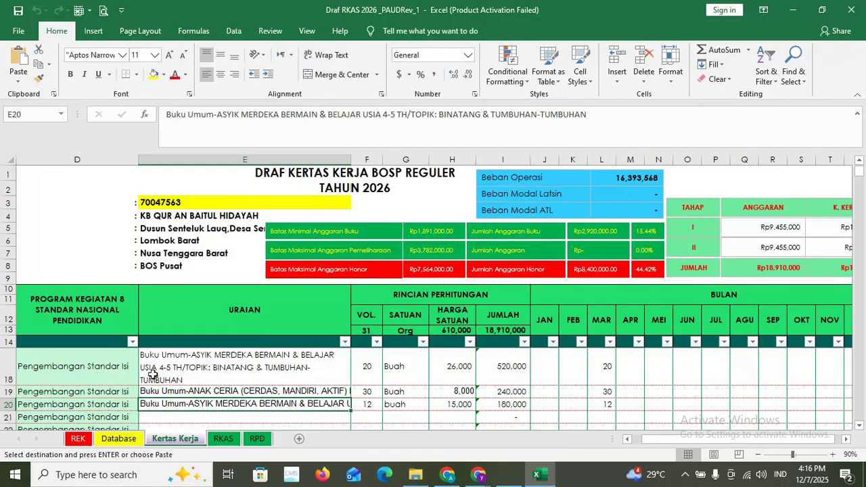
pyautogui.scroll(-1, 156, 393)
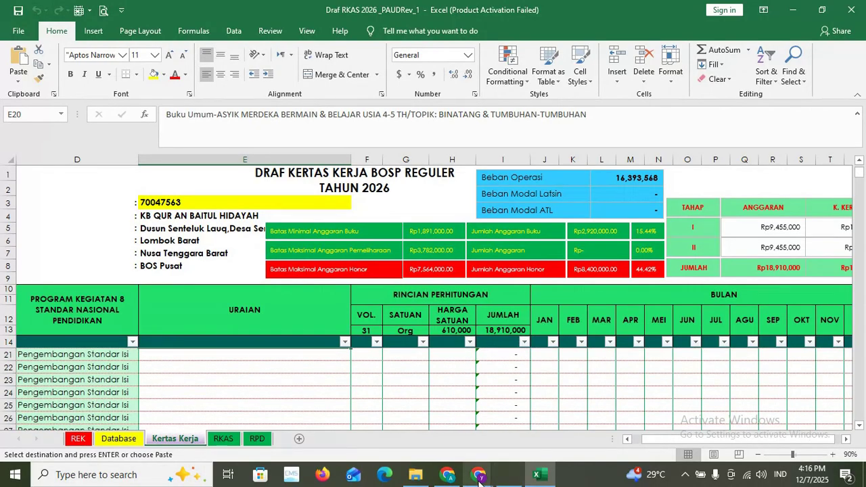
pyautogui.moveTo(478, 475)
pyautogui.click(448, 428)
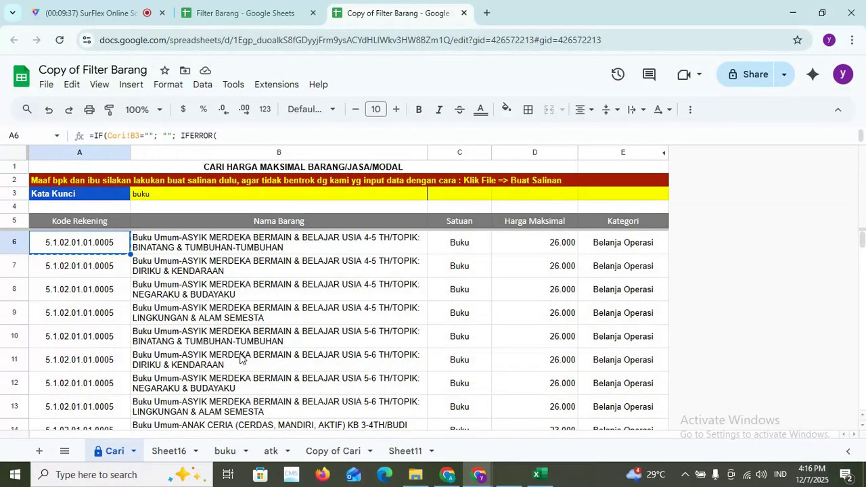
pyautogui.click(540, 479)
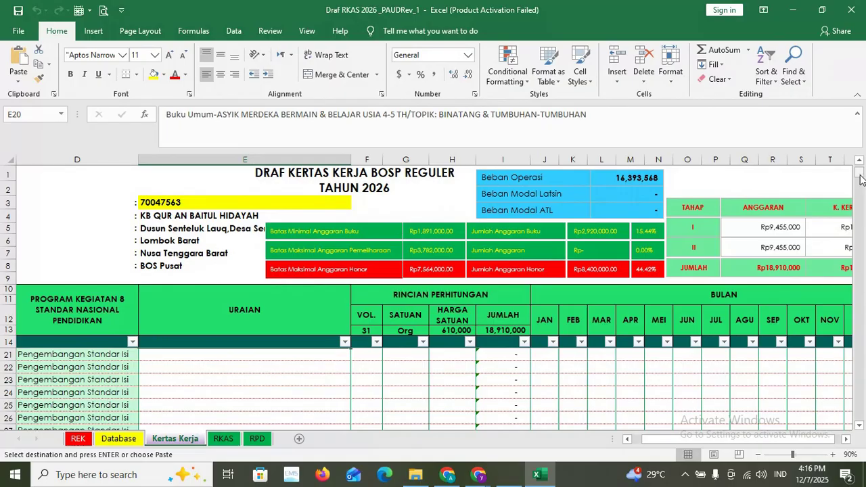
pyautogui.moveTo(861, 178); pyautogui.dragTo(864, 409)
pyautogui.scroll(-14, 300, 395)
pyautogui.scroll(-3, 299, 395)
pyautogui.scroll(8, 273, 387)
pyautogui.scroll(5, 270, 387)
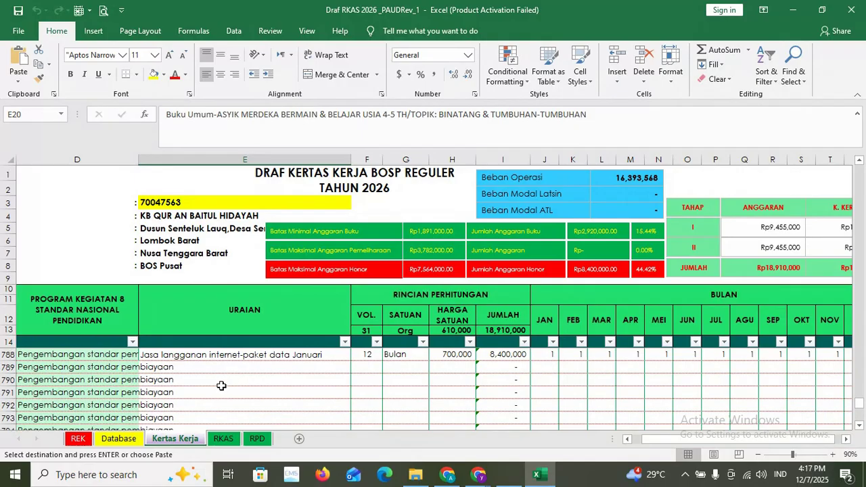
pyautogui.scroll(1, 221, 386)
pyautogui.click(174, 377)
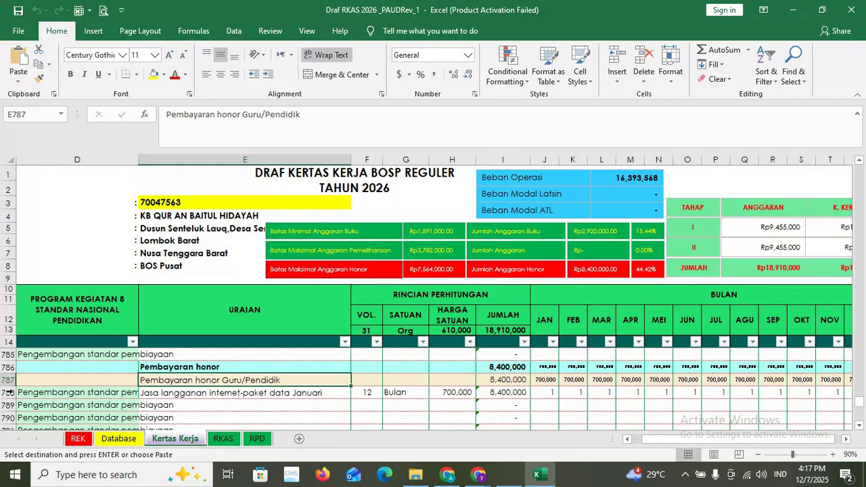
# - Enter 'kepala sekolah' as row 788's description and verify 12 Bulan at 700,000
pyautogui.click(193, 393)
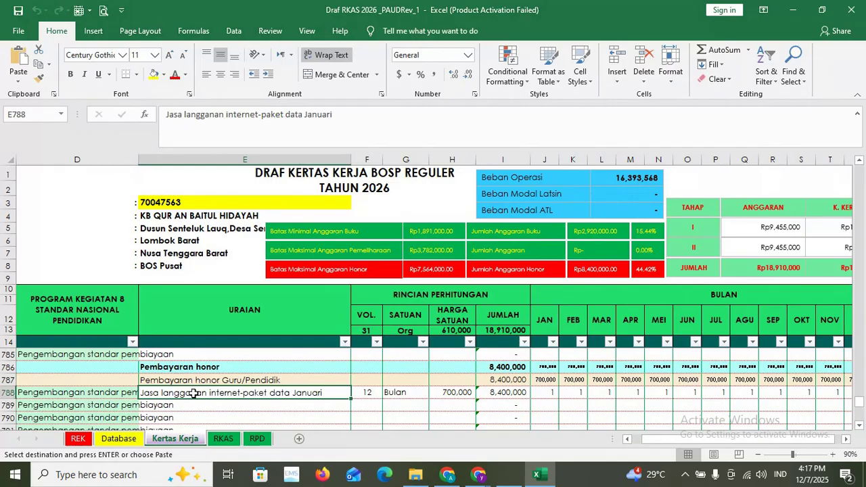
pyautogui.write('kepala sekolah')
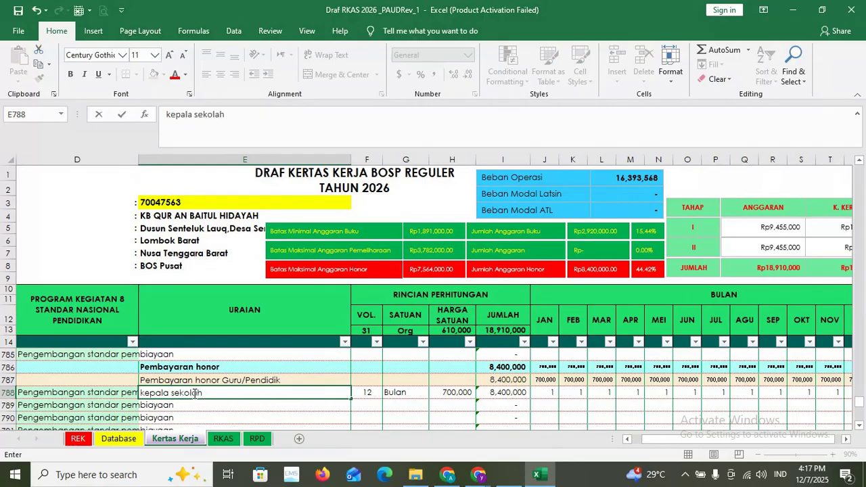
pyautogui.click(410, 404)
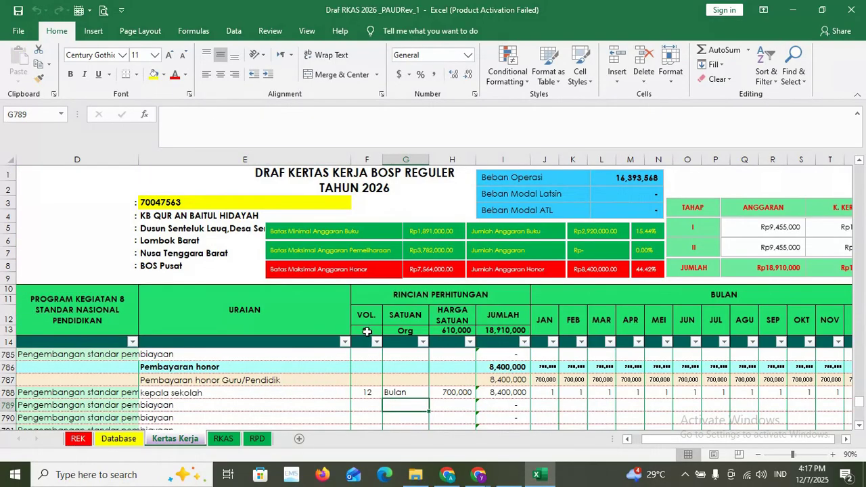
pyautogui.click(366, 393)
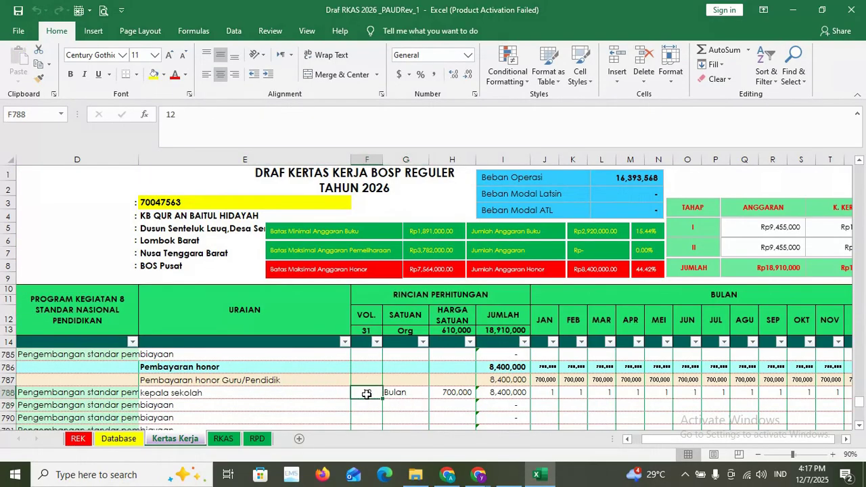
pyautogui.click(404, 393)
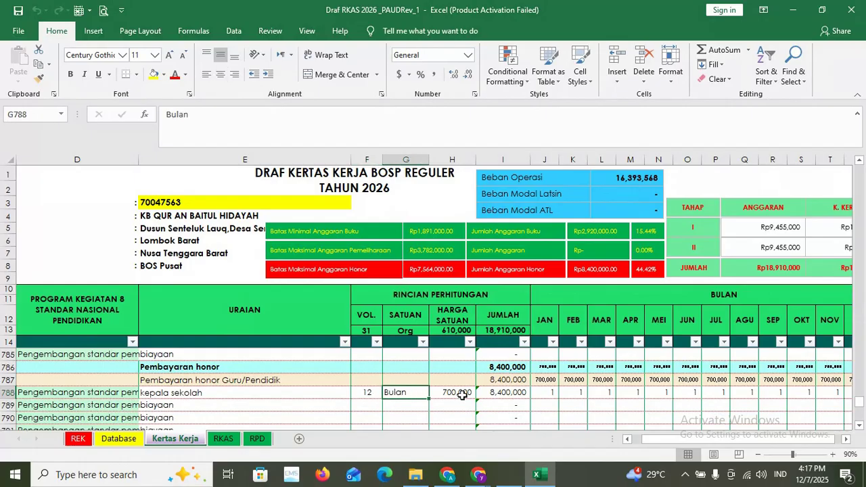
pyautogui.click(462, 394)
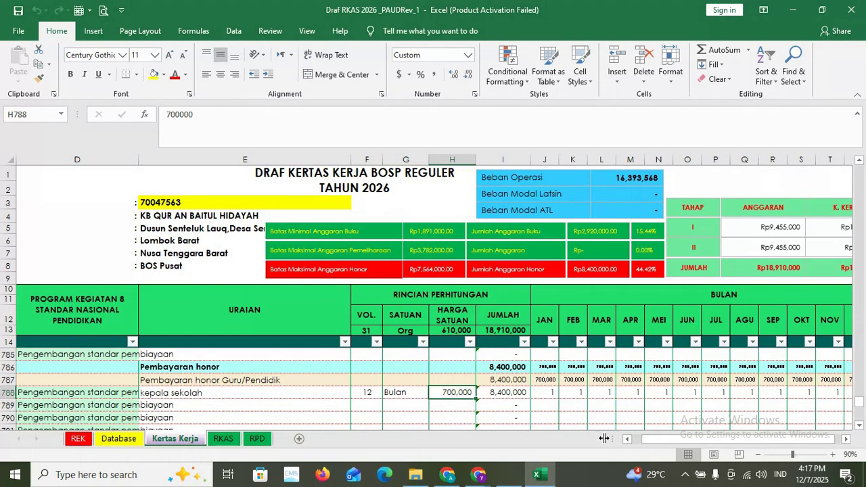
pyautogui.moveTo(685, 441); pyautogui.dragTo(690, 441)
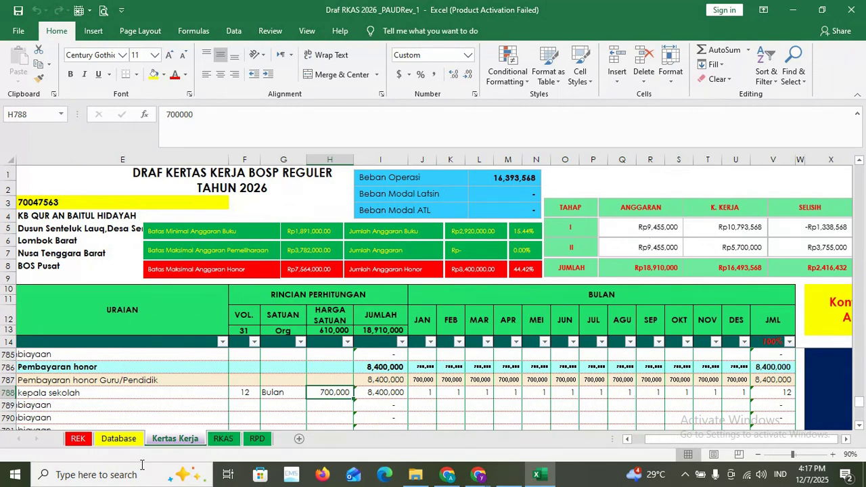
pyautogui.click(114, 471)
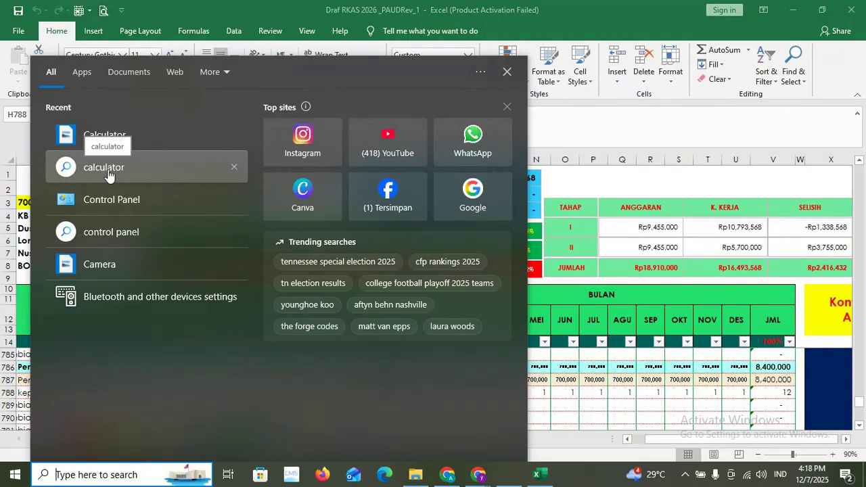
# - Calculate 9,455,000 × 40% in Calculator, getting 3,782,000, then minimize it
pyautogui.click(120, 135)
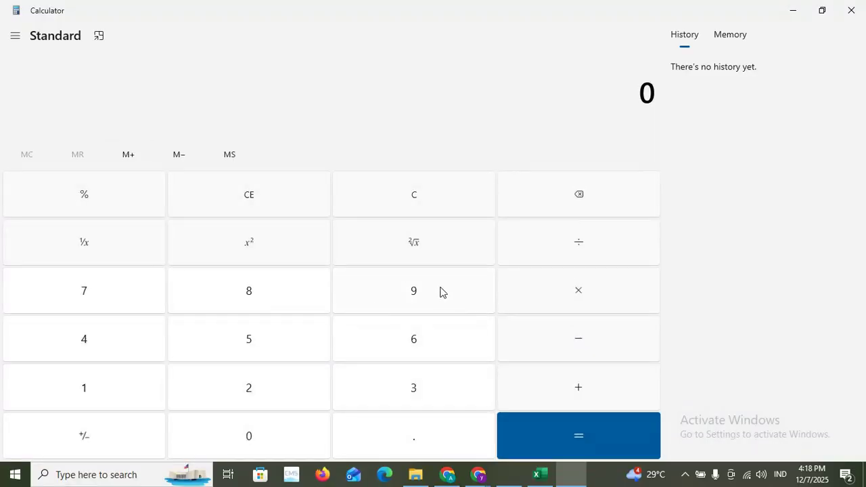
pyautogui.click(420, 297)
pyautogui.click(102, 338)
pyautogui.click(286, 332)
pyautogui.click(286, 332)
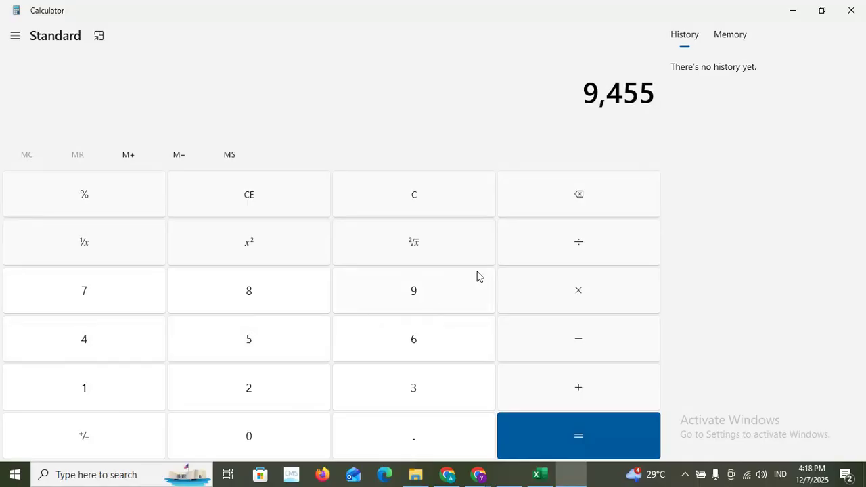
pyautogui.click(261, 440)
pyautogui.click(261, 441)
pyautogui.click(262, 440)
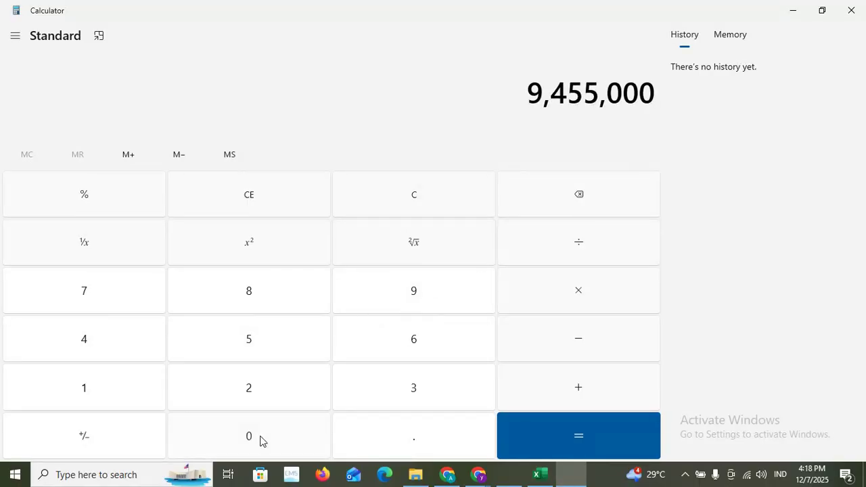
pyautogui.click(594, 293)
pyautogui.click(101, 355)
pyautogui.click(276, 440)
pyautogui.click(96, 205)
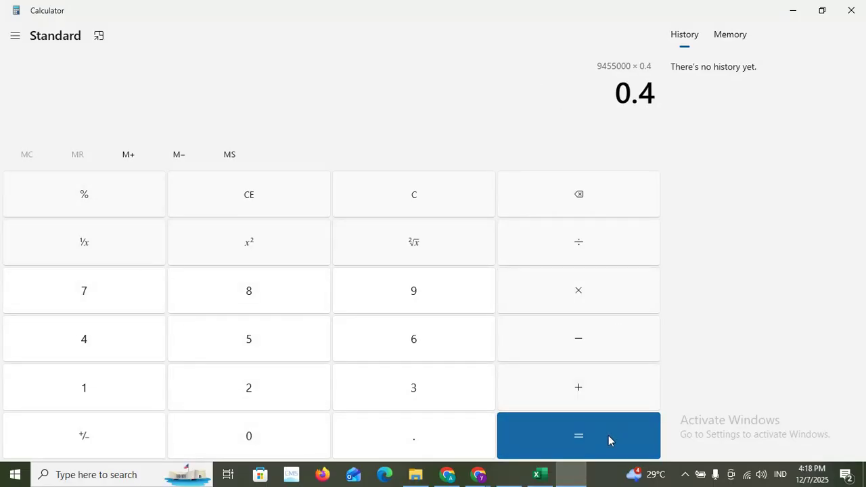
pyautogui.click(607, 435)
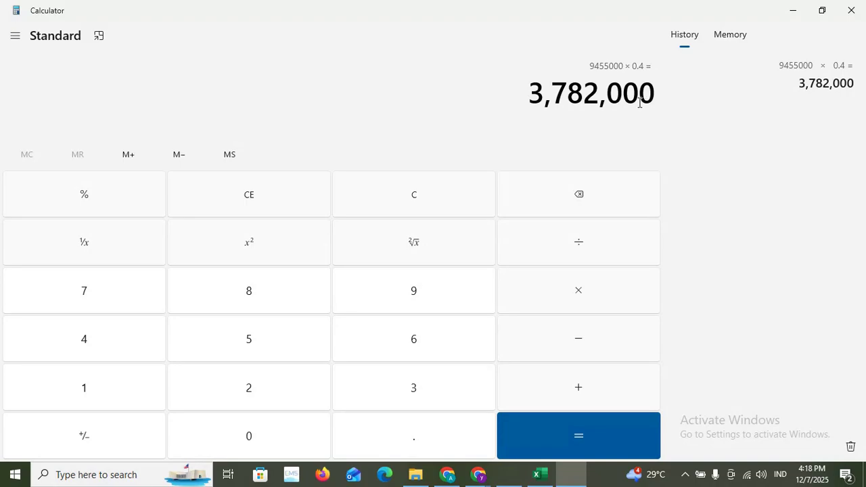
pyautogui.click(794, 10)
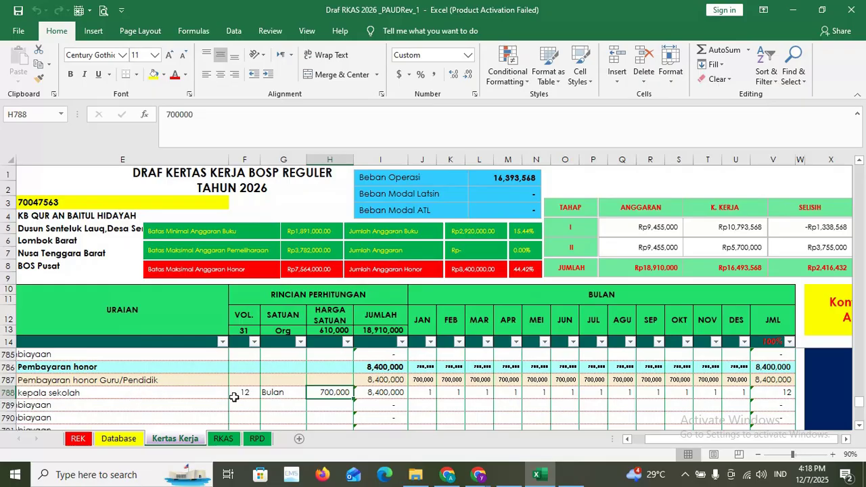
pyautogui.write('21')
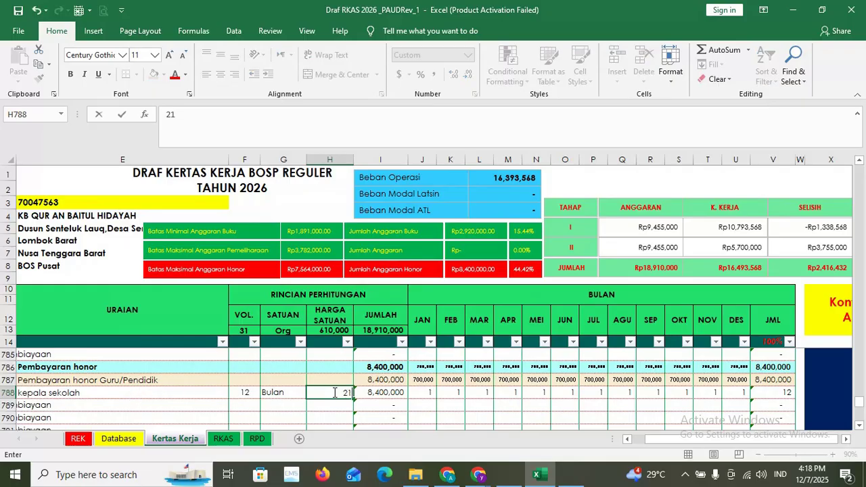
pyautogui.write('0000')
pyautogui.click(381, 391)
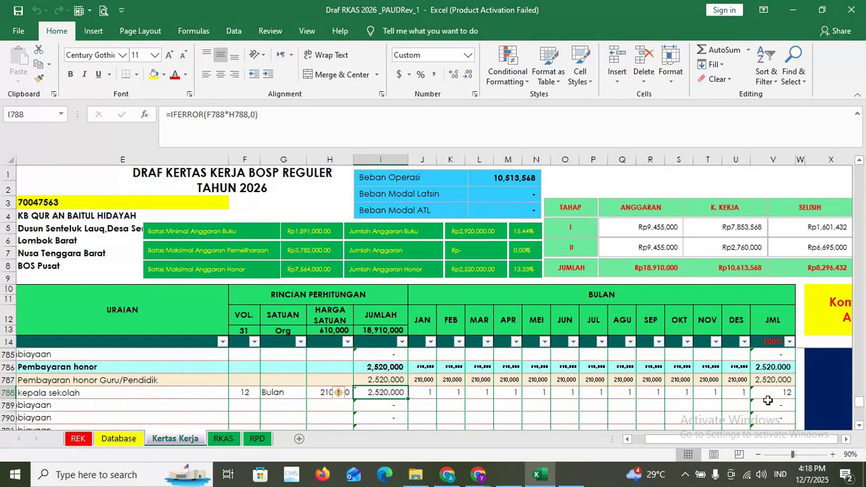
pyautogui.press('Right')
pyautogui.press('Right')
pyautogui.press('Right')
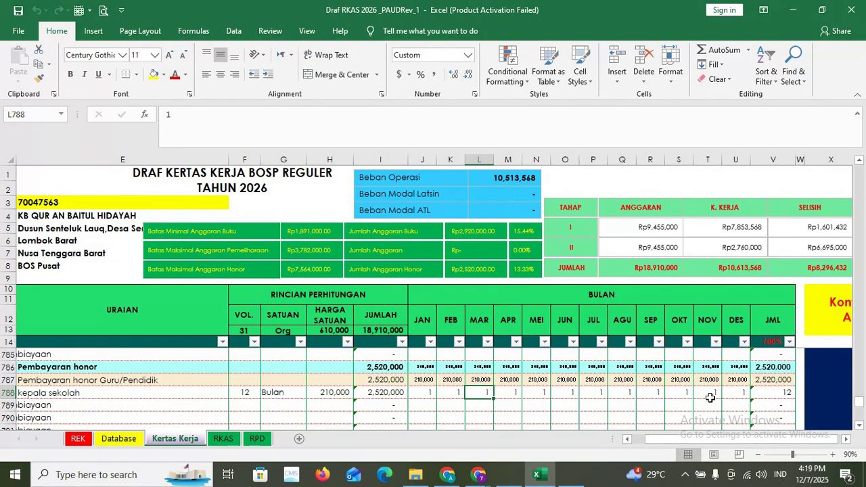
pyautogui.click(736, 393)
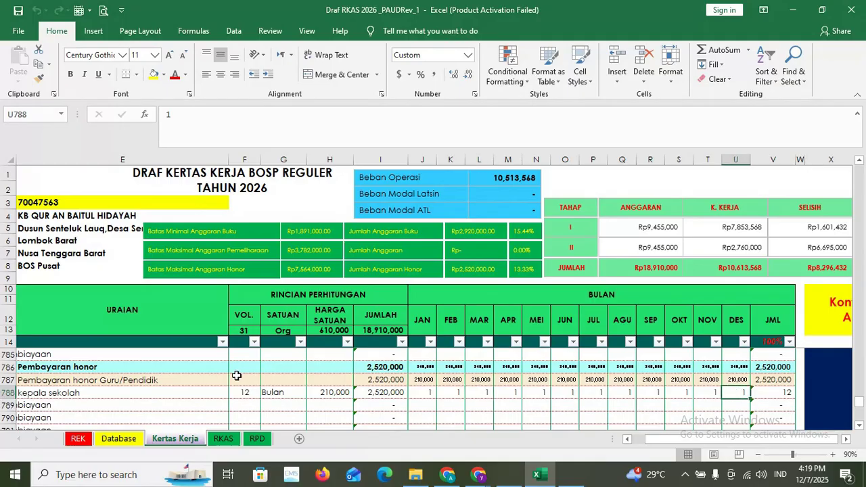
pyautogui.press('Delete')
pyautogui.click(479, 405)
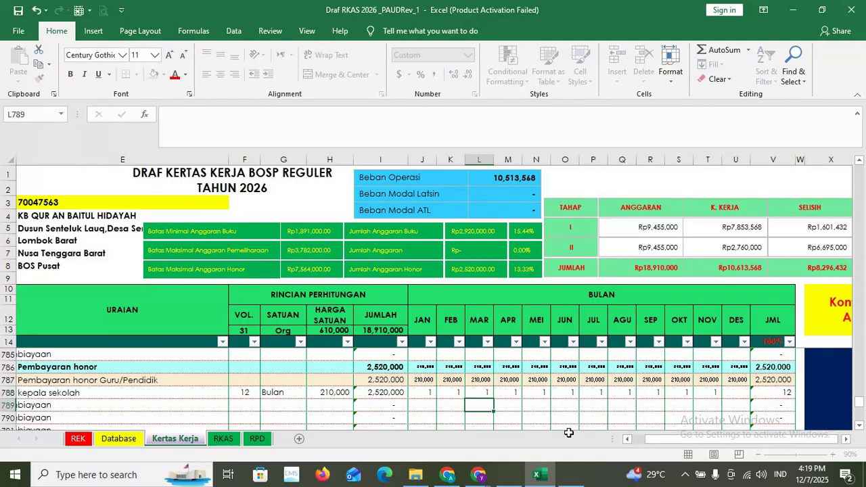
pyautogui.moveTo(642, 443); pyautogui.dragTo(674, 436)
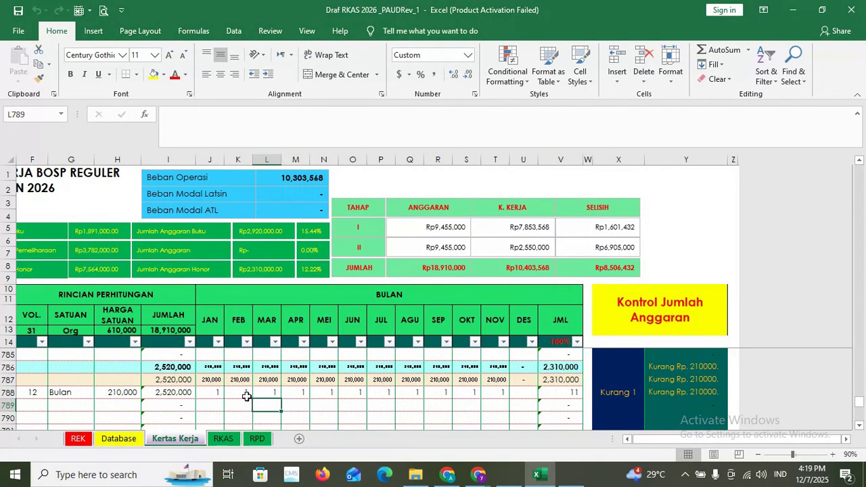
pyautogui.click(522, 395)
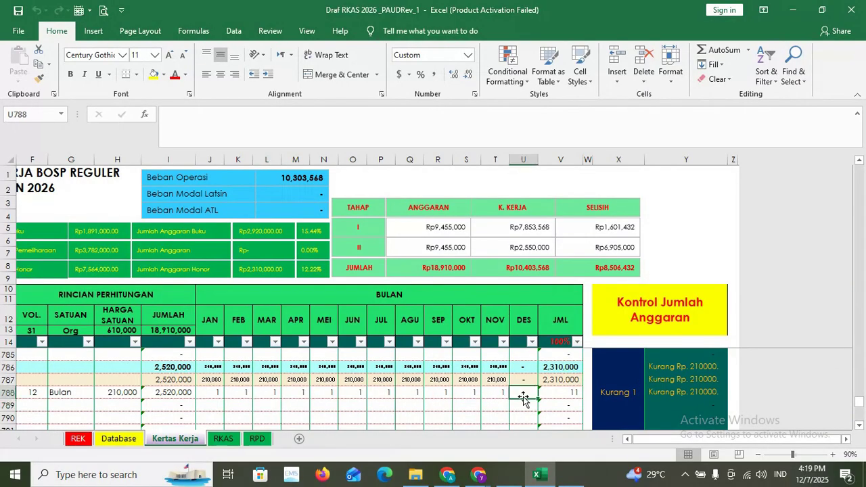
pyautogui.write('1')
pyautogui.press('Return')
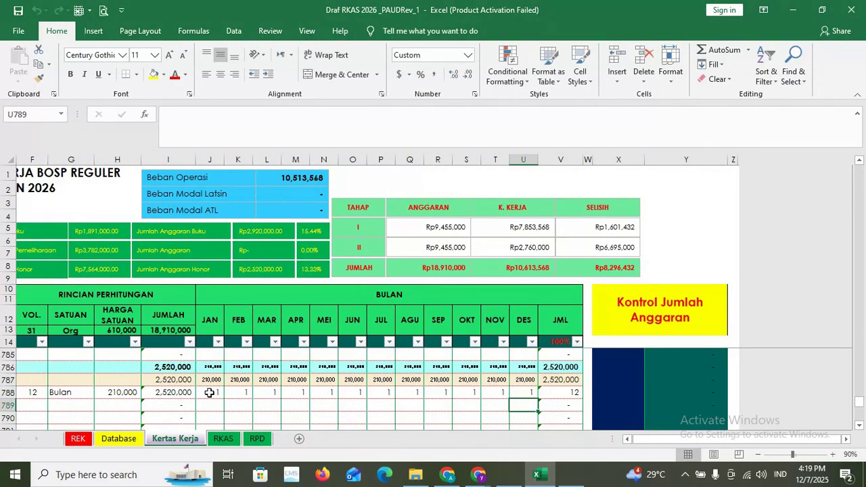
pyautogui.click(209, 394)
pyautogui.write('2')
pyautogui.click(307, 422)
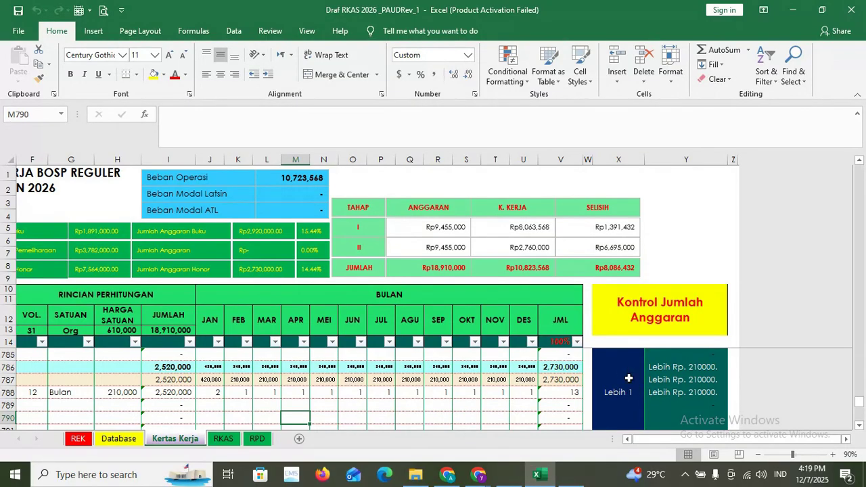
pyautogui.click(217, 395)
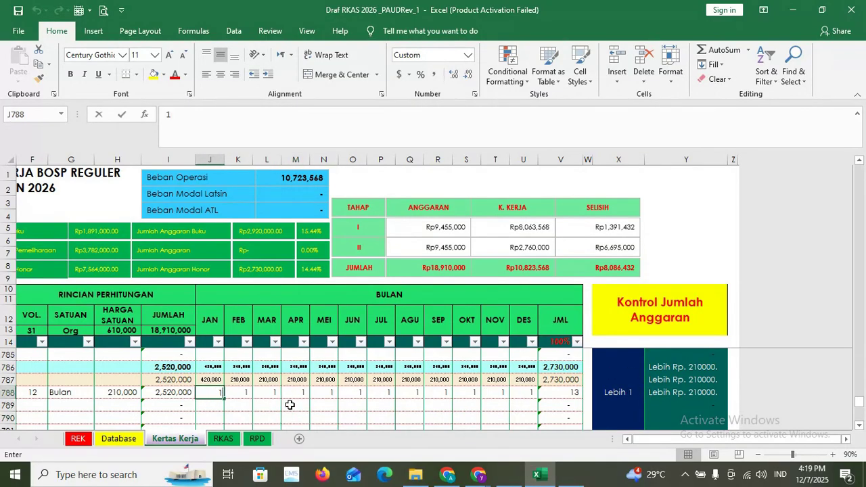
pyautogui.write('1')
pyautogui.click(399, 419)
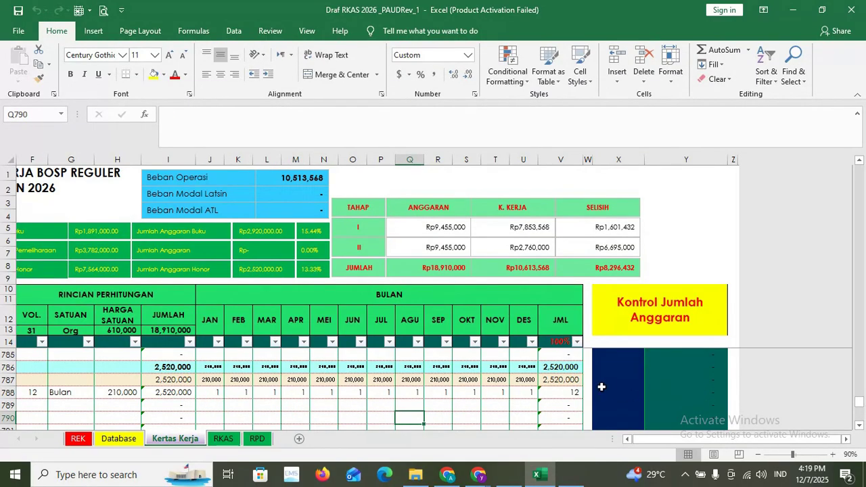
pyautogui.moveTo(769, 442); pyautogui.dragTo(710, 448)
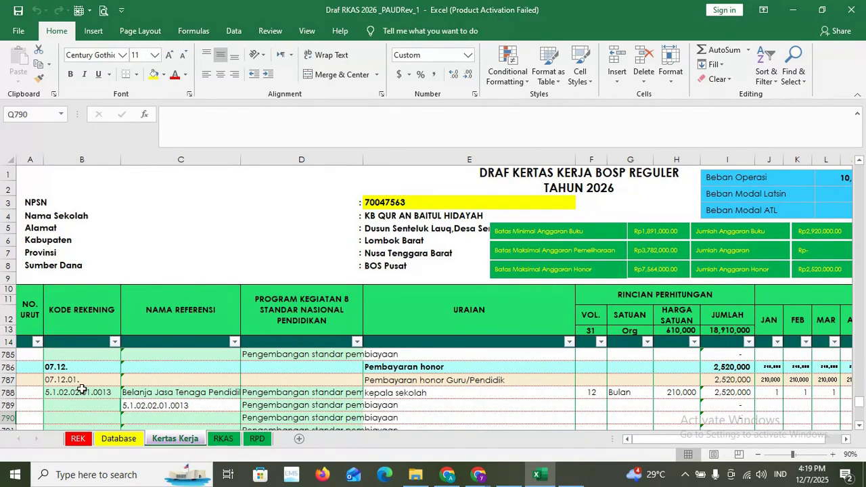
# - Add a new row below kepala sekolah with the description 'guru'
pyautogui.scroll(-1, 82, 388)
pyautogui.click(91, 367)
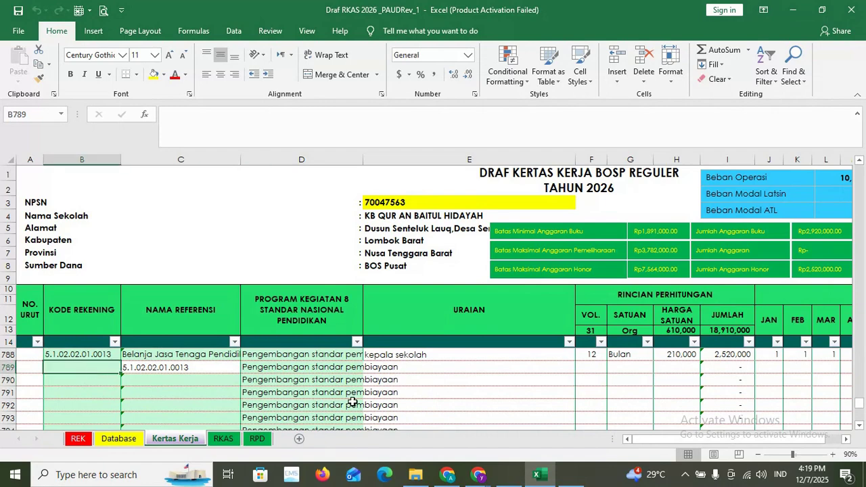
pyautogui.scroll(1, 429, 424)
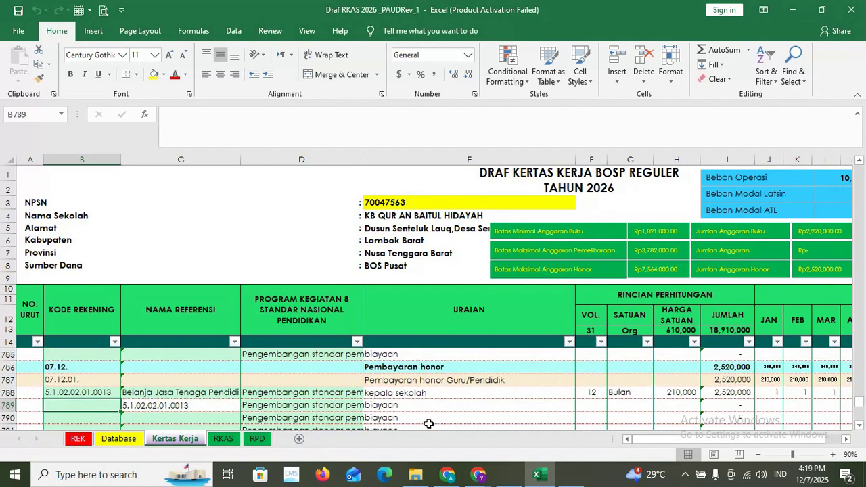
pyautogui.click(404, 393)
pyautogui.click(400, 406)
pyautogui.write('guru')
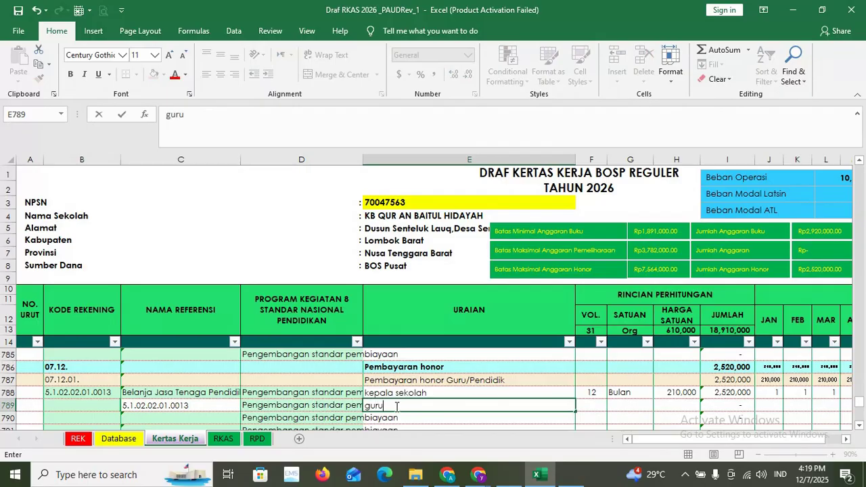
# - Give the guru row a volume of 12 bulan at a 210,000 unit price
pyautogui.click(596, 405)
pyautogui.write('12')
pyautogui.click(622, 410)
pyautogui.write('bulan')
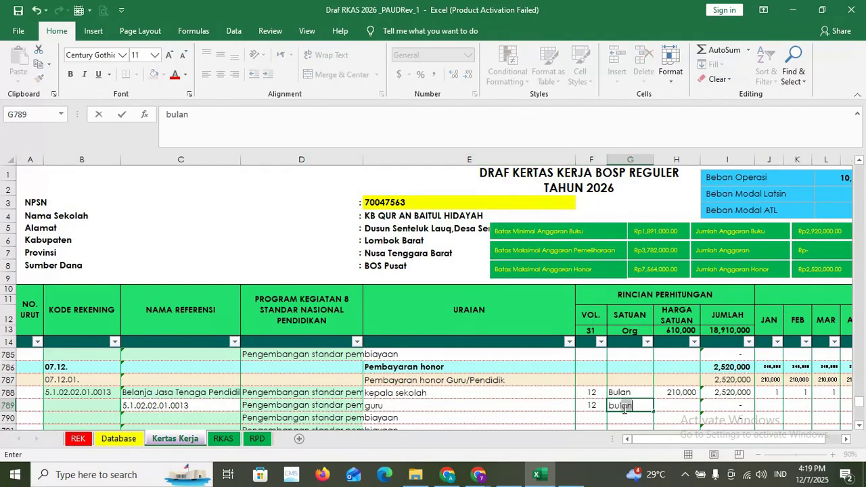
pyautogui.click(691, 409)
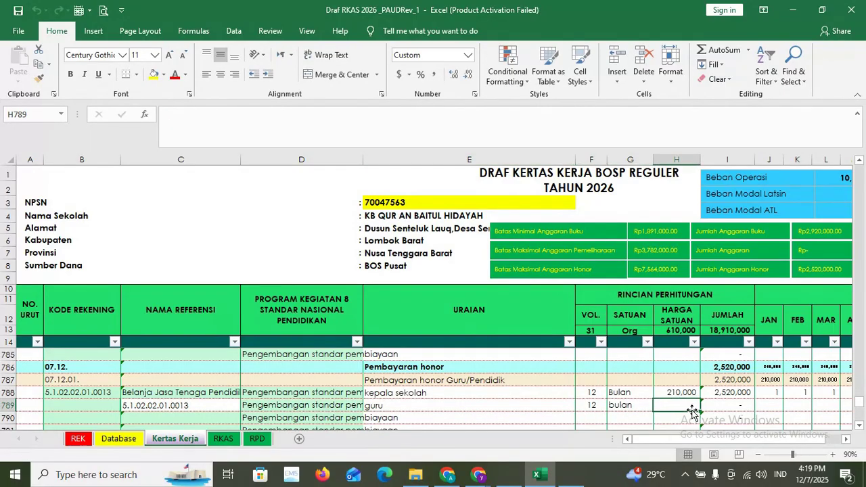
pyautogui.write('210000')
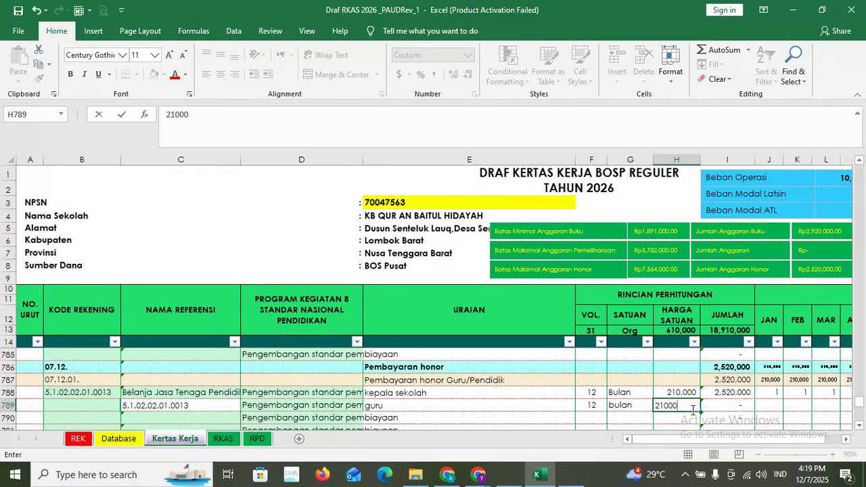
pyautogui.click(761, 406)
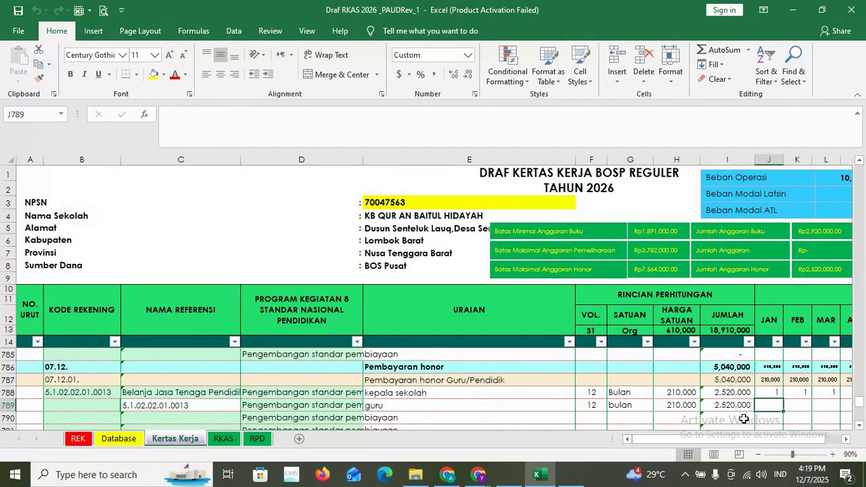
pyautogui.moveTo(741, 439); pyautogui.dragTo(763, 439)
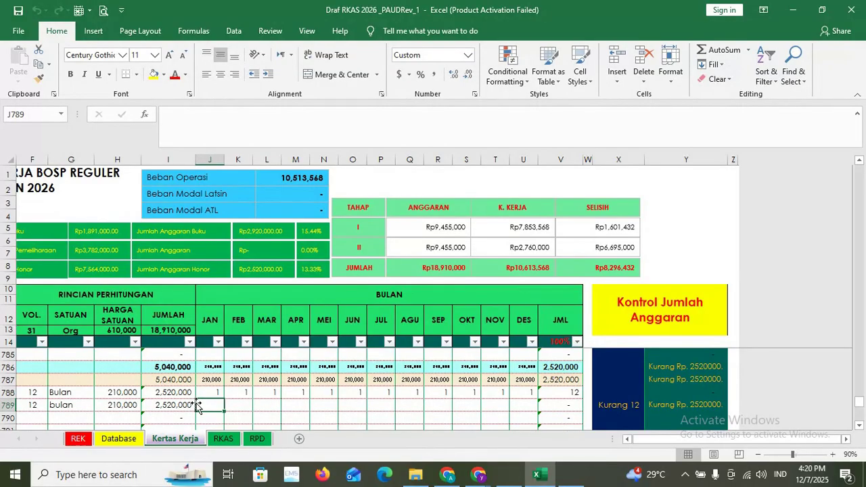
# - Put 1 in the guru row's JAN cell and paste it as values into FEB through DES
pyautogui.write('1')
pyautogui.click(231, 415)
pyautogui.click(209, 405)
pyautogui.hotkey('ctrl', 'c')
pyautogui.moveTo(233, 404); pyautogui.dragTo(508, 406)
pyautogui.rightClick(508, 406)
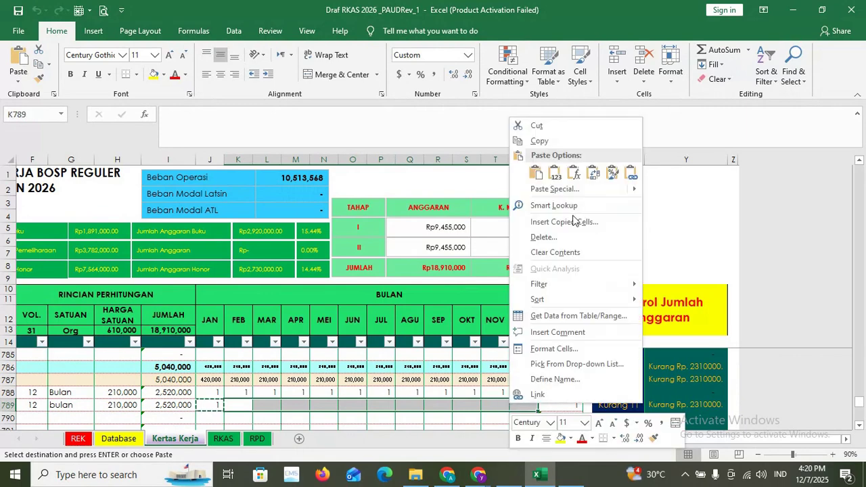
pyautogui.click(556, 175)
pyautogui.click(433, 418)
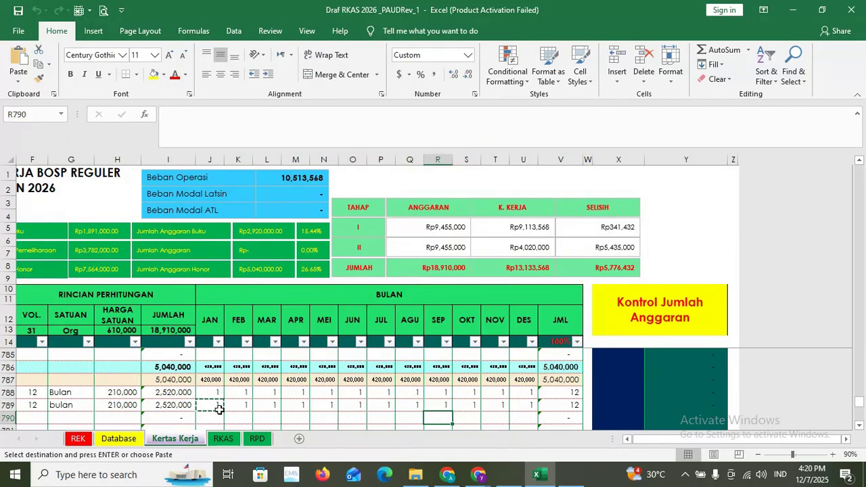
pyautogui.press('Escape')
pyautogui.click(264, 415)
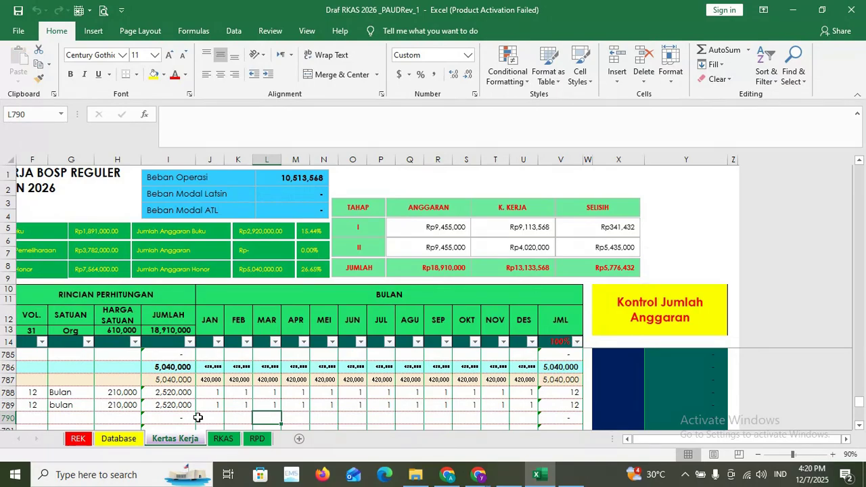
pyautogui.click(233, 404)
# - Inspect the account name lookup formula and begin widening its column
pyautogui.scroll(2, 234, 404)
pyautogui.scroll(-3, 591, 426)
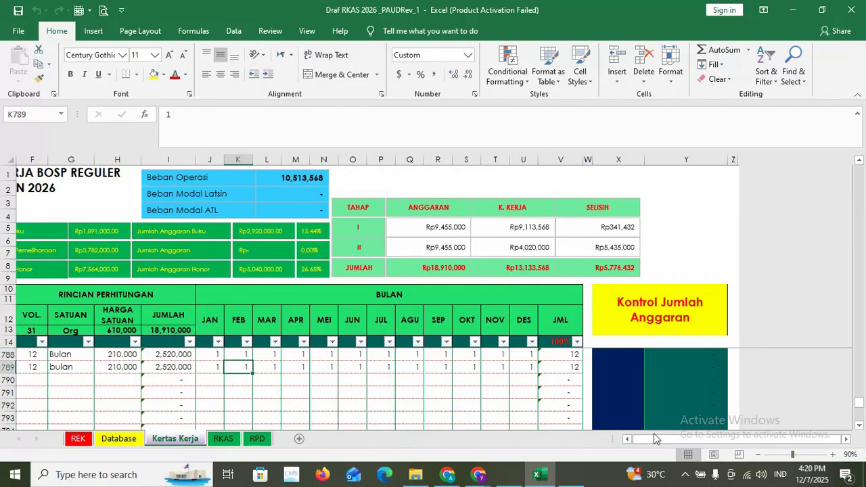
pyautogui.moveTo(658, 440); pyautogui.dragTo(641, 433)
pyautogui.scroll(2, 205, 390)
pyautogui.scroll(-1, 100, 404)
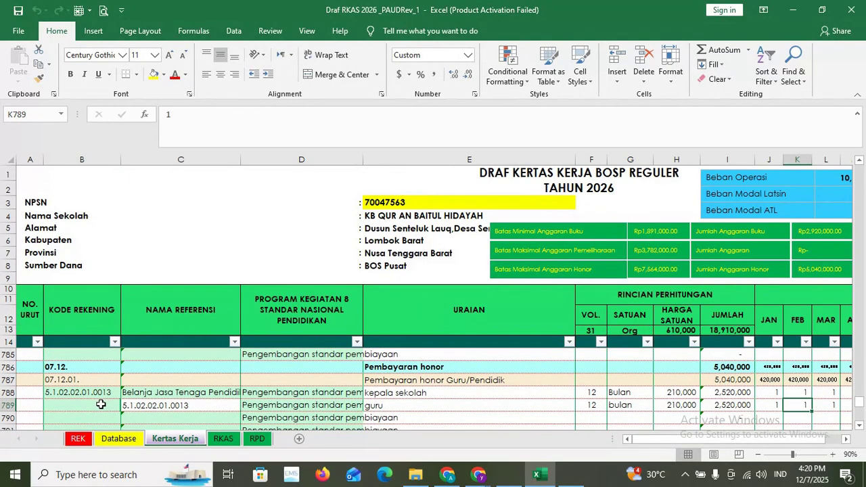
pyautogui.click(217, 391)
pyautogui.moveTo(241, 159); pyautogui.dragTo(314, 160)
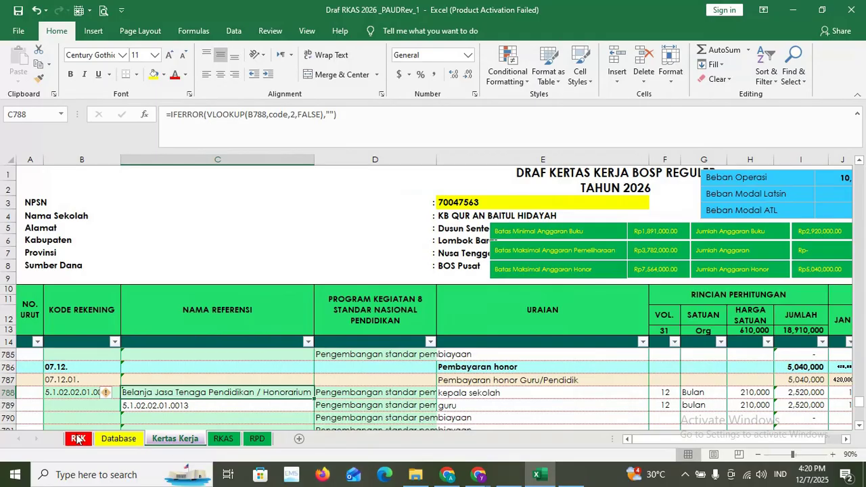
# - Widen column C on Kertas Kerja to show full account names, then select the guru code cell
pyautogui.click(79, 439)
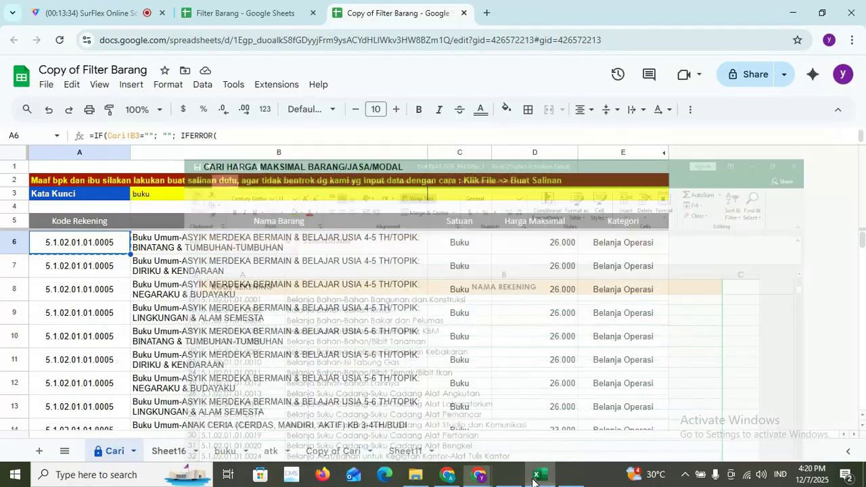
pyautogui.click(479, 473)
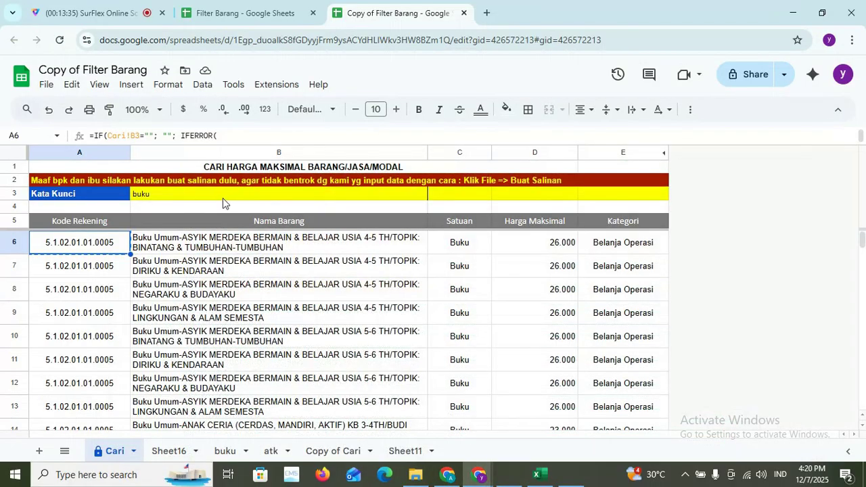
pyautogui.click(504, 475)
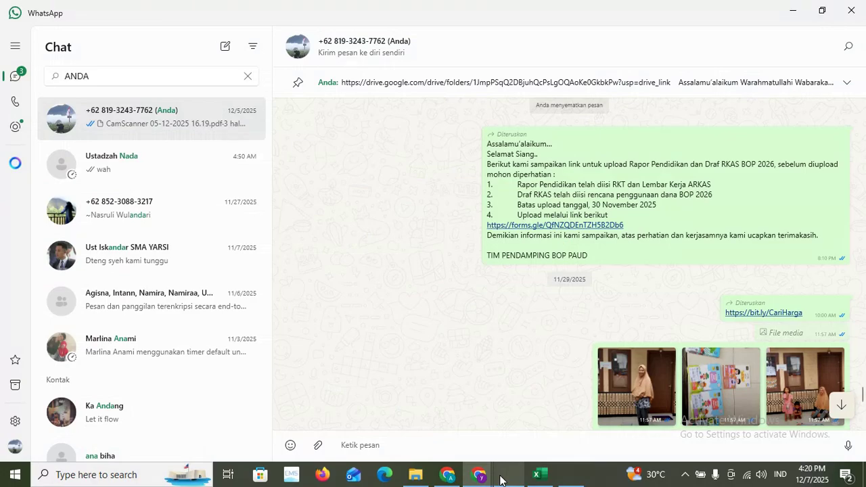
pyautogui.click(538, 475)
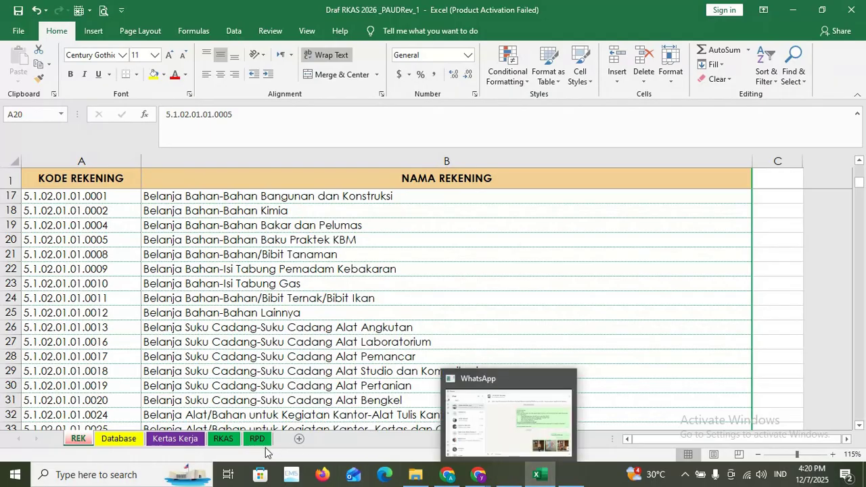
pyautogui.click(174, 439)
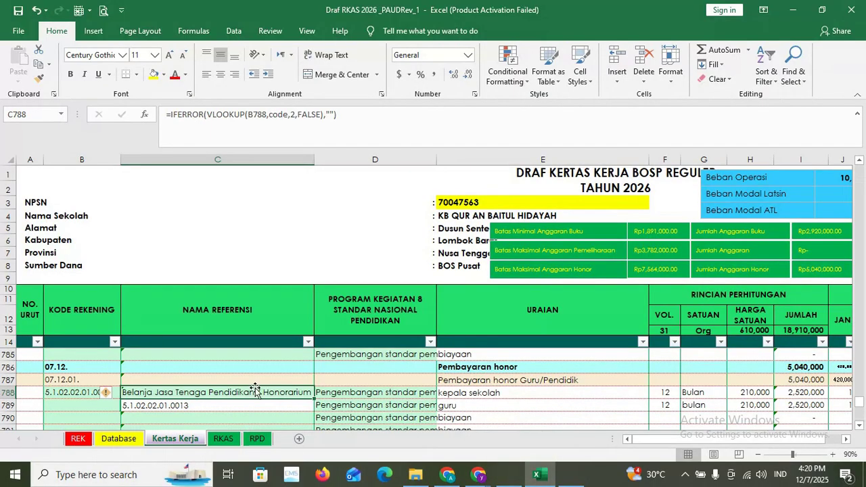
pyautogui.moveTo(314, 160); pyautogui.dragTo(394, 160)
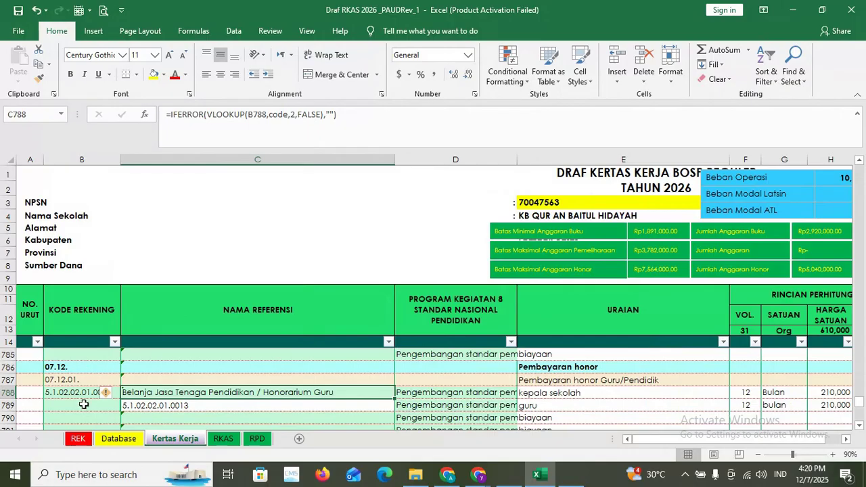
pyautogui.click(83, 401)
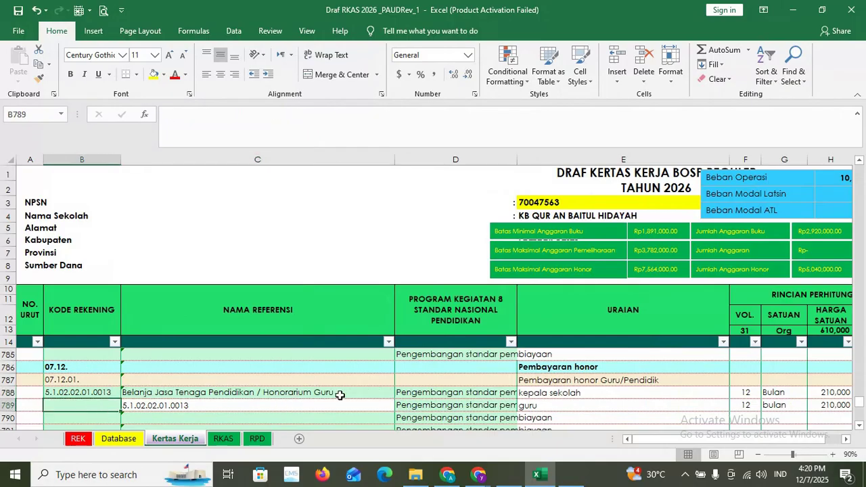
# - Check the search keyword 'buku' in the Copy of Filter Barang sheet, then show REK
pyautogui.click(539, 481)
pyautogui.click(539, 482)
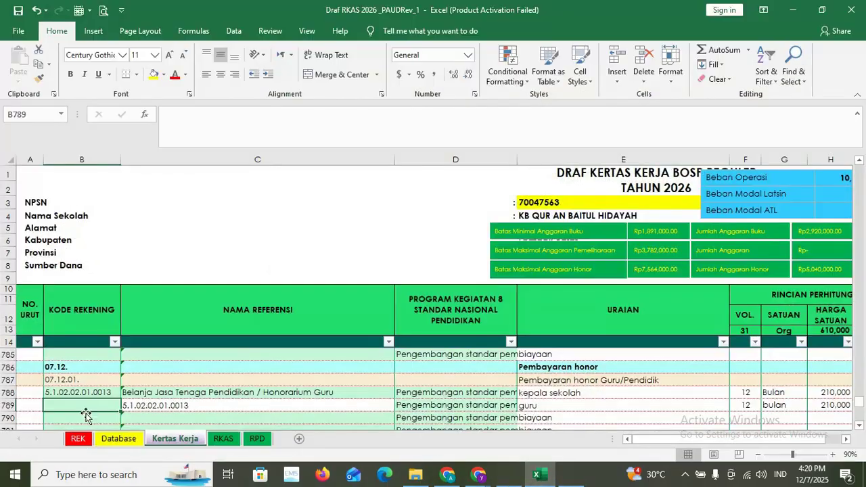
pyautogui.click(507, 483)
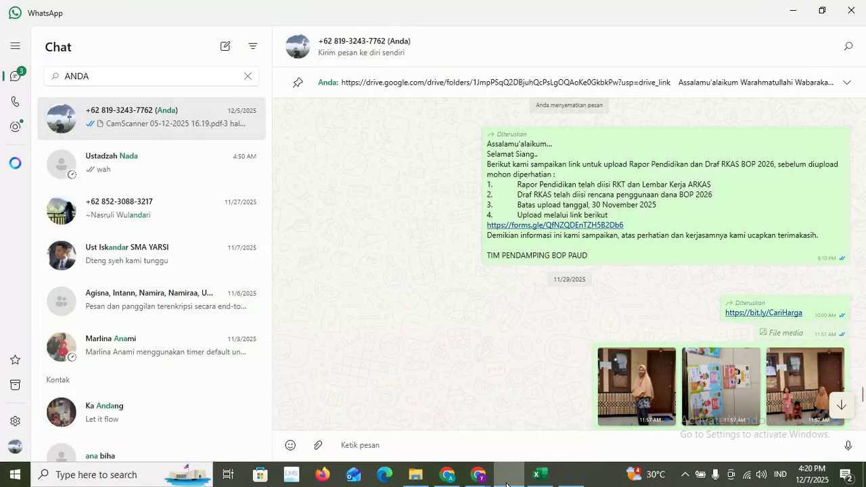
pyautogui.click(507, 483)
pyautogui.moveTo(478, 477)
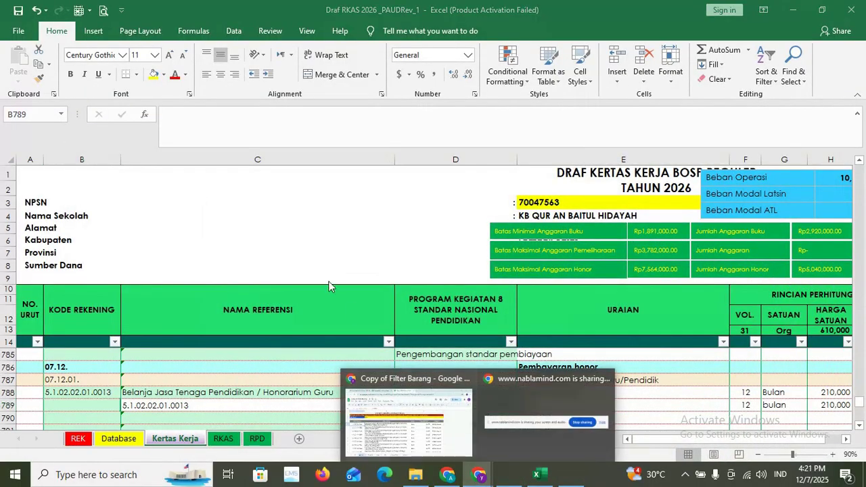
pyautogui.click(433, 405)
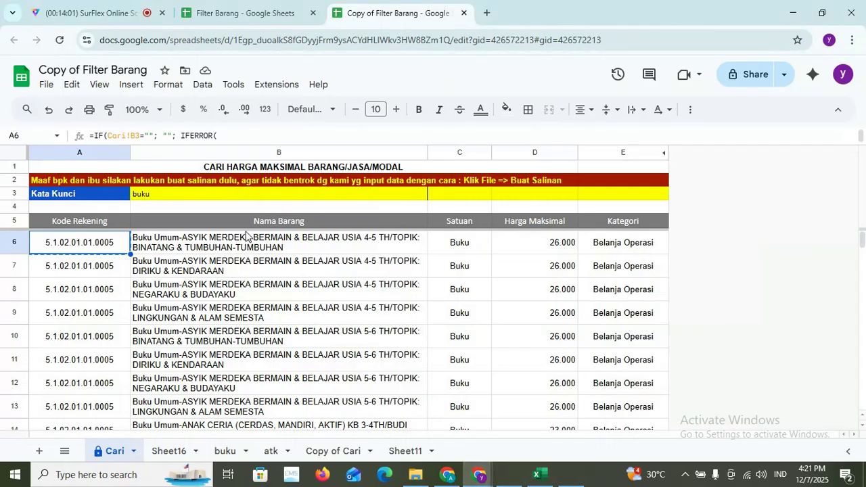
pyautogui.click(159, 197)
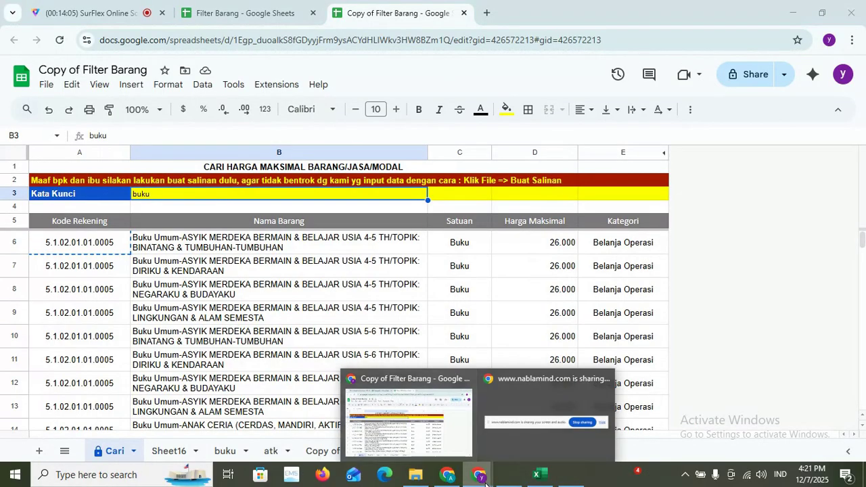
pyautogui.click(531, 483)
pyautogui.click(78, 439)
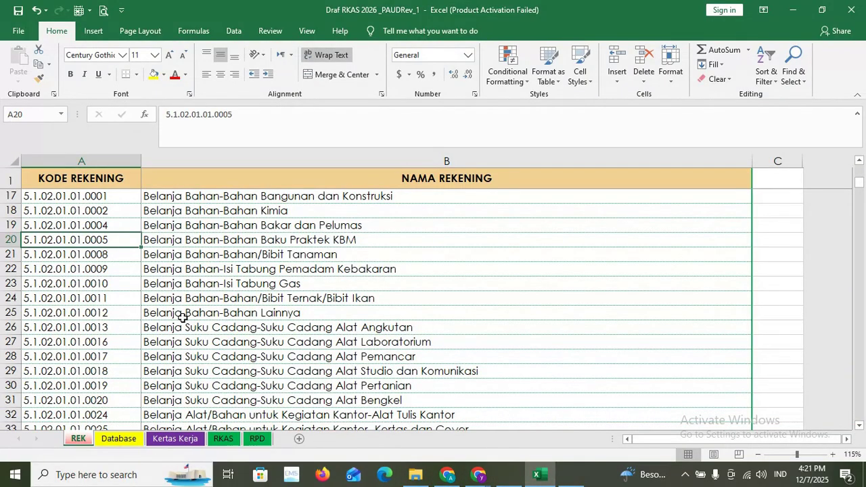
pyautogui.scroll(-6, 186, 317)
# - Copy code 5.1.02.02.01.0013 from A66 on REK and paste it into B789
pyautogui.scroll(-3, 193, 325)
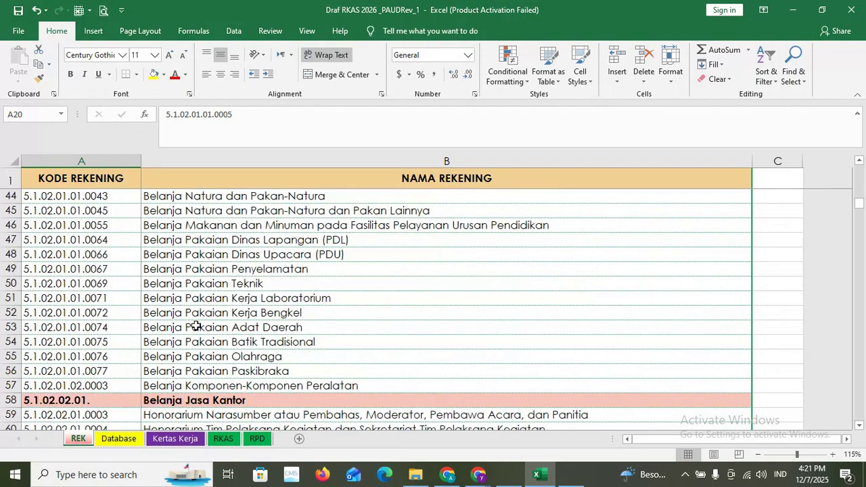
pyautogui.scroll(-4, 112, 355)
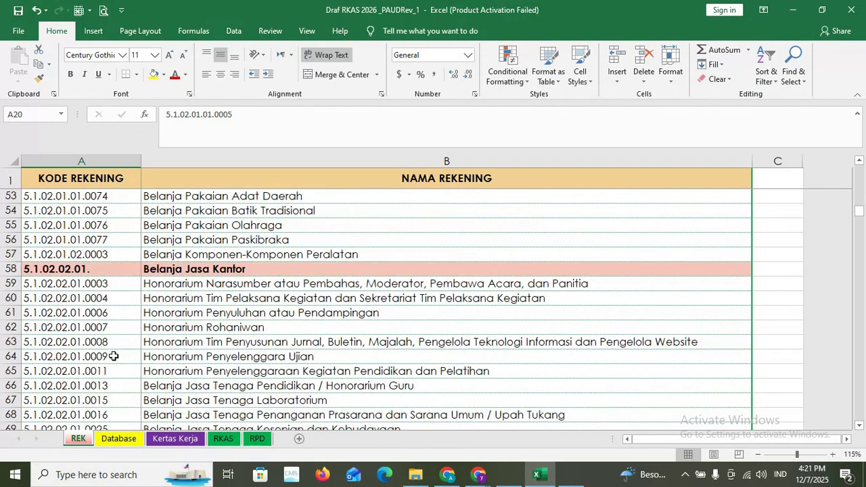
pyautogui.scroll(-1, 115, 355)
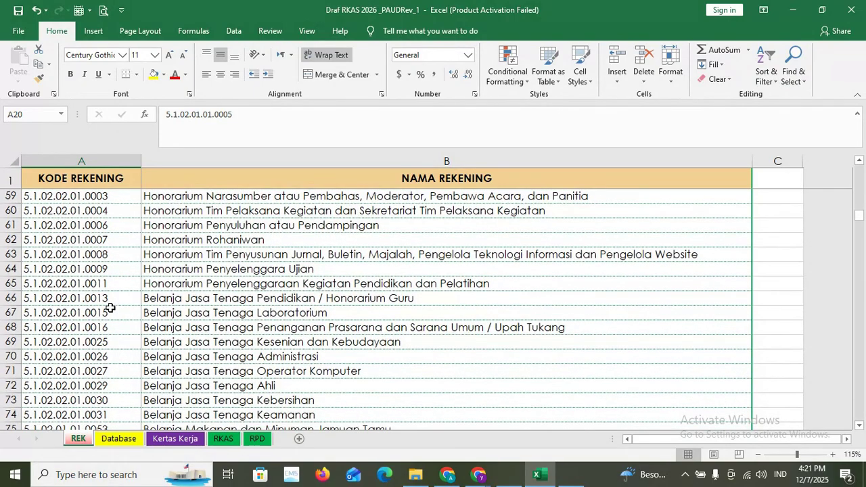
pyautogui.click(349, 302)
pyautogui.click(58, 298)
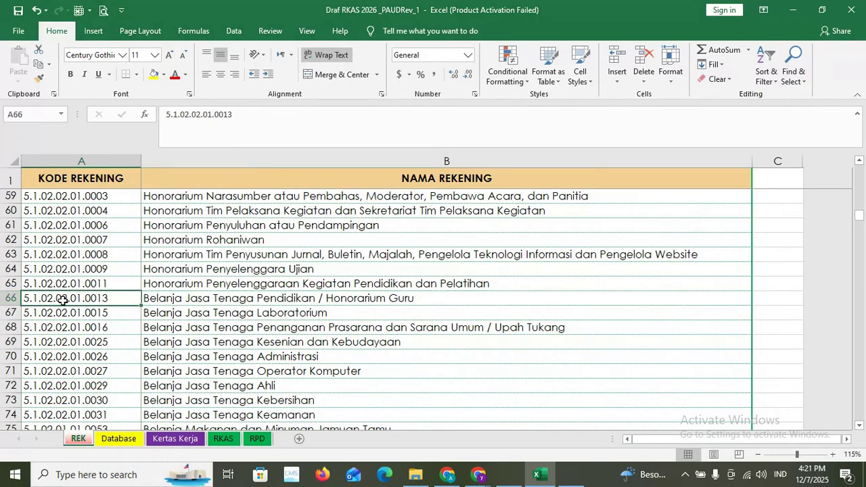
pyautogui.hotkey('ctrl', 'c')
pyautogui.click(175, 439)
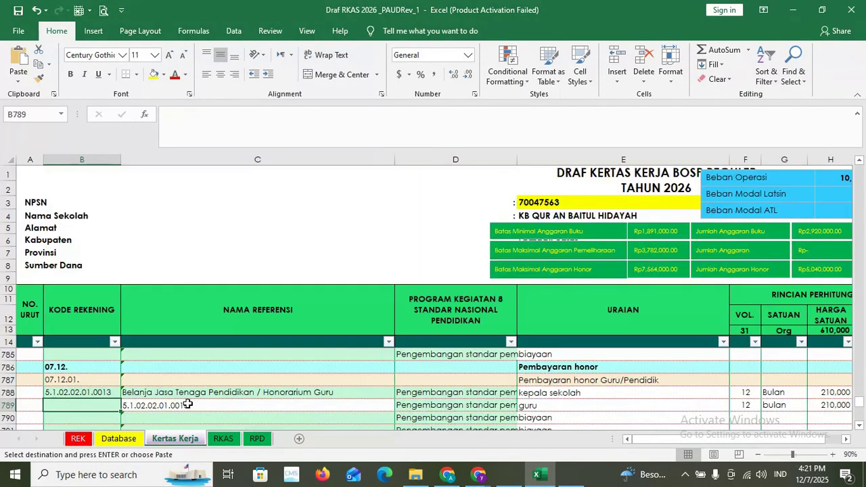
pyautogui.rightClick(109, 407)
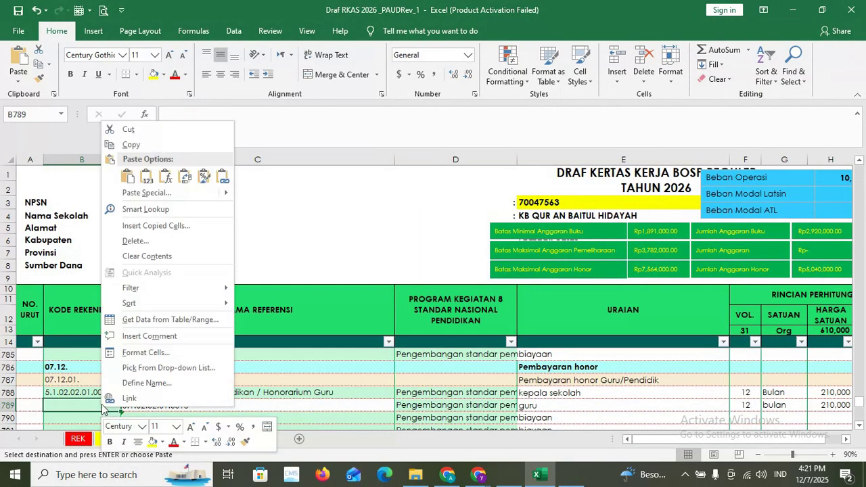
pyautogui.click(149, 175)
# - Fill the reference-name formula from C790 up into C789 for the guru row
pyautogui.click(157, 416)
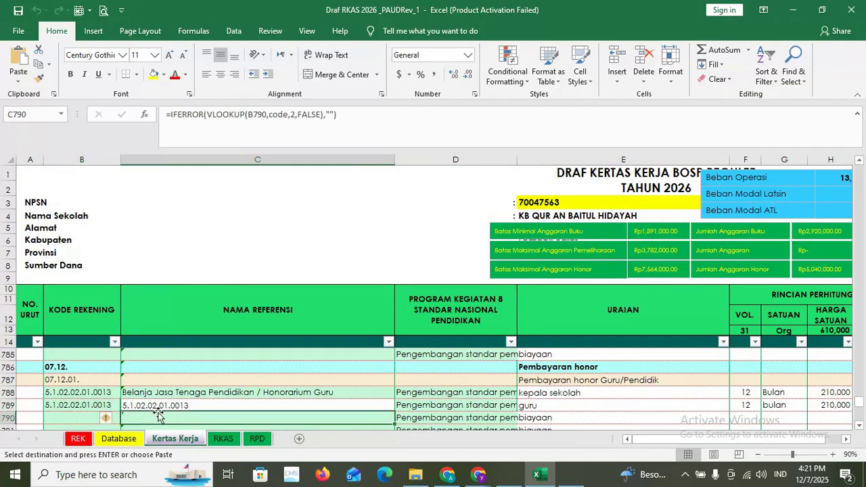
pyautogui.click(147, 407)
pyautogui.click(169, 420)
pyautogui.moveTo(393, 425); pyautogui.dragTo(325, 403)
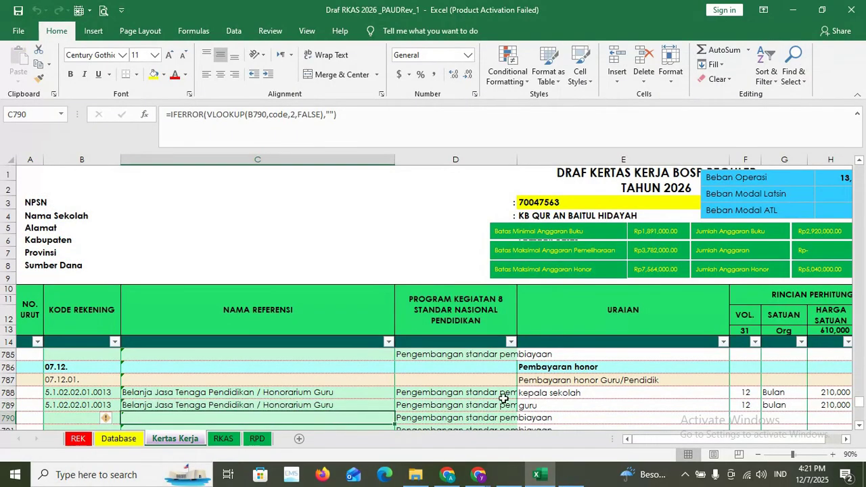
pyautogui.click(545, 405)
pyautogui.moveTo(647, 440)
pyautogui.mouseDown()
pyautogui.moveTo(707, 445)
pyautogui.moveTo(643, 443)
pyautogui.mouseUp()
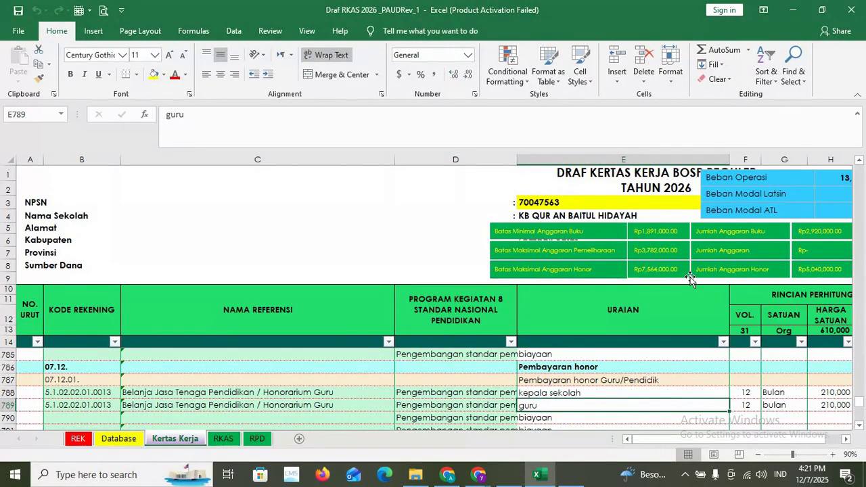
pyautogui.moveTo(715, 437); pyautogui.dragTo(731, 440)
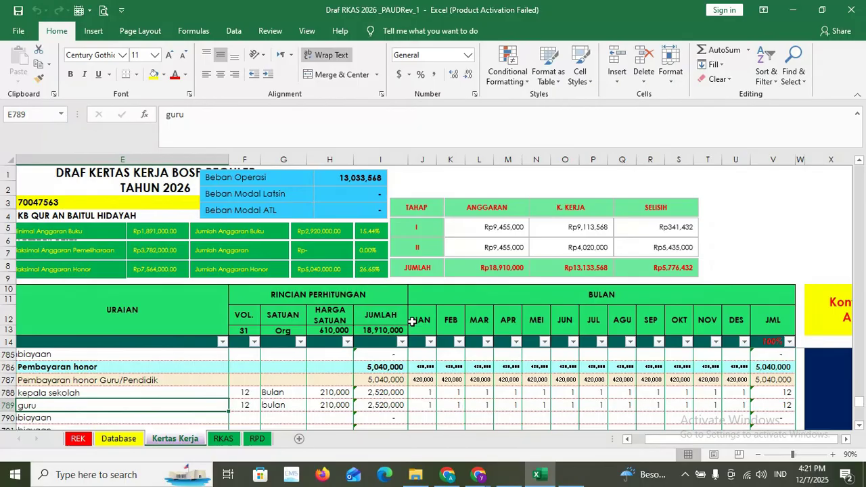
pyautogui.scroll(2, 365, 419)
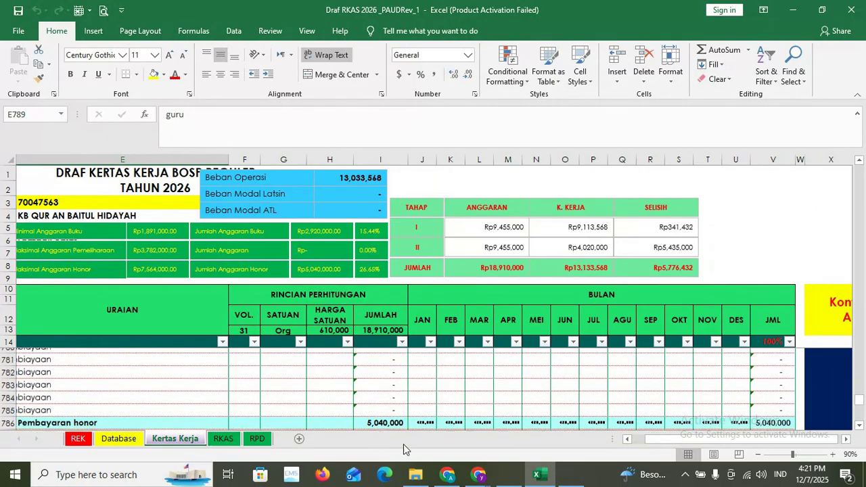
pyautogui.moveTo(680, 439); pyautogui.dragTo(698, 441)
pyautogui.scroll(6, 668, 446)
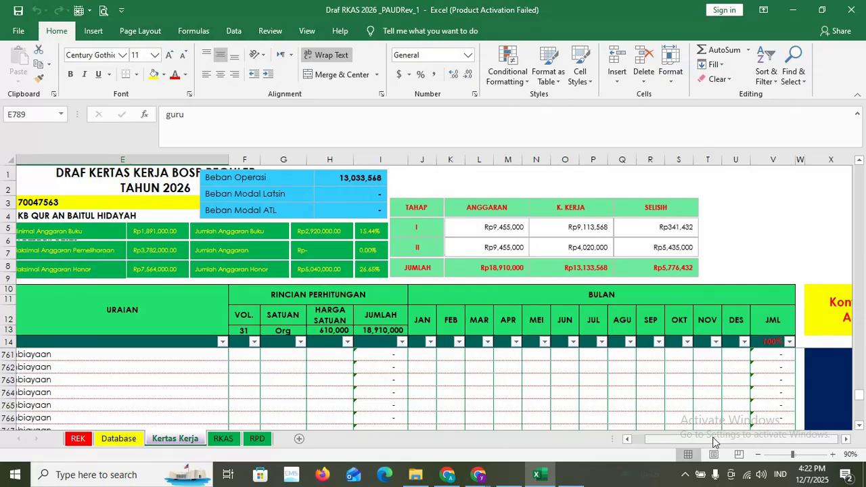
pyautogui.moveTo(716, 441); pyautogui.dragTo(703, 443)
pyautogui.scroll(6, 580, 412)
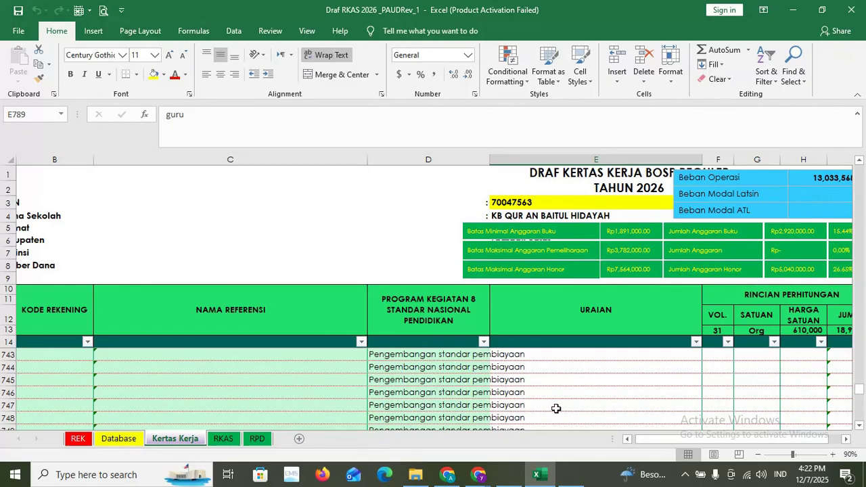
pyautogui.scroll(4, 585, 414)
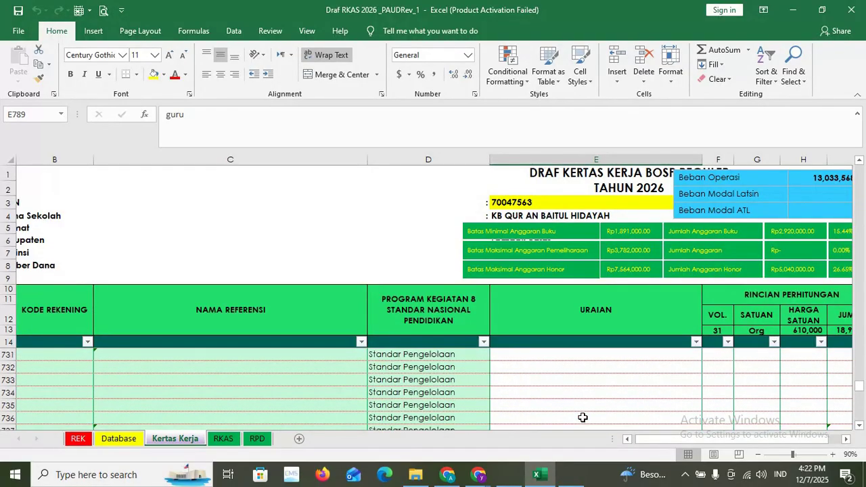
pyautogui.click(758, 454)
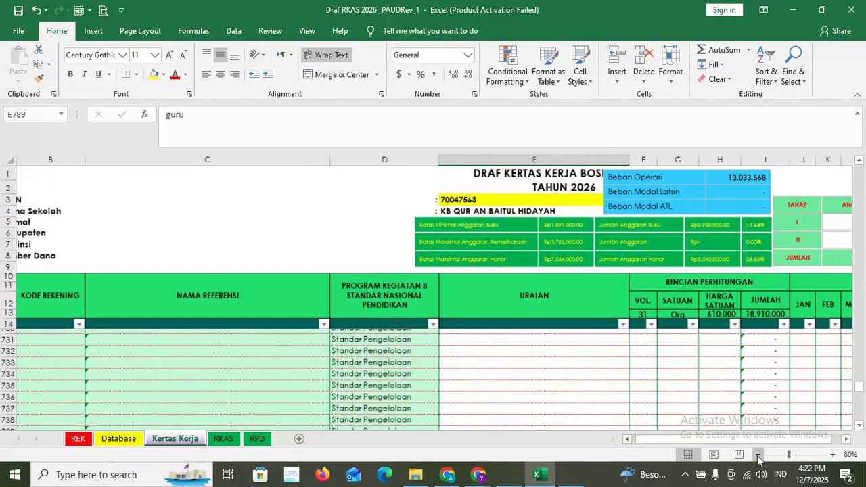
pyautogui.click(758, 454)
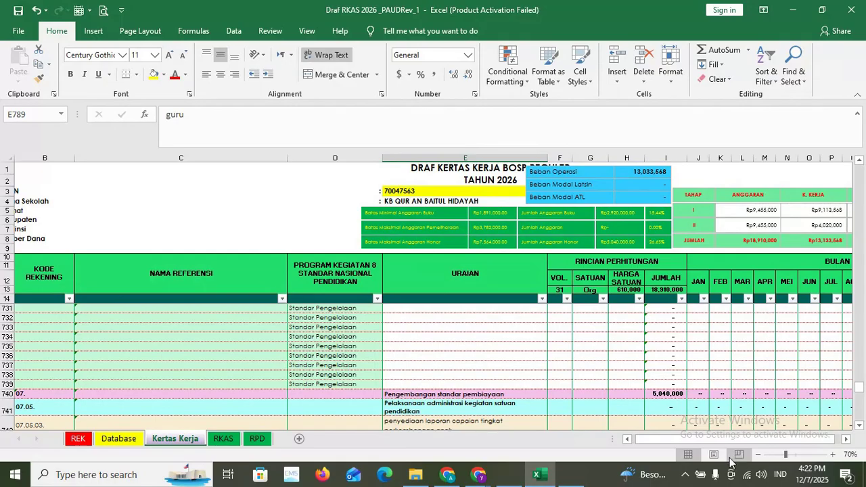
pyautogui.hscroll(3, 737, 423)
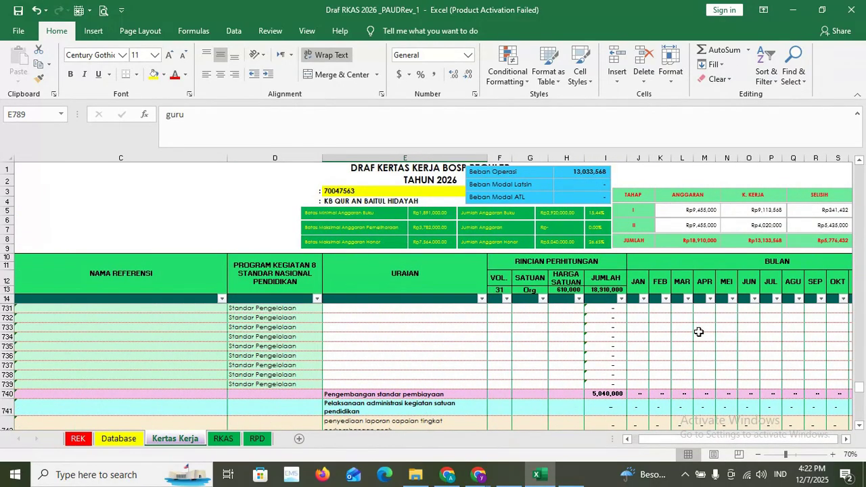
pyautogui.click(504, 320)
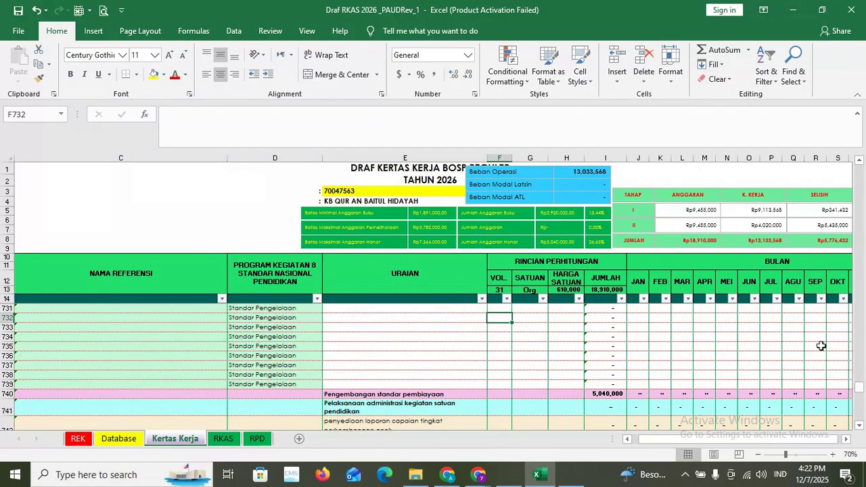
pyautogui.scroll(8, 821, 346)
pyautogui.moveTo(860, 380); pyautogui.dragTo(859, 171)
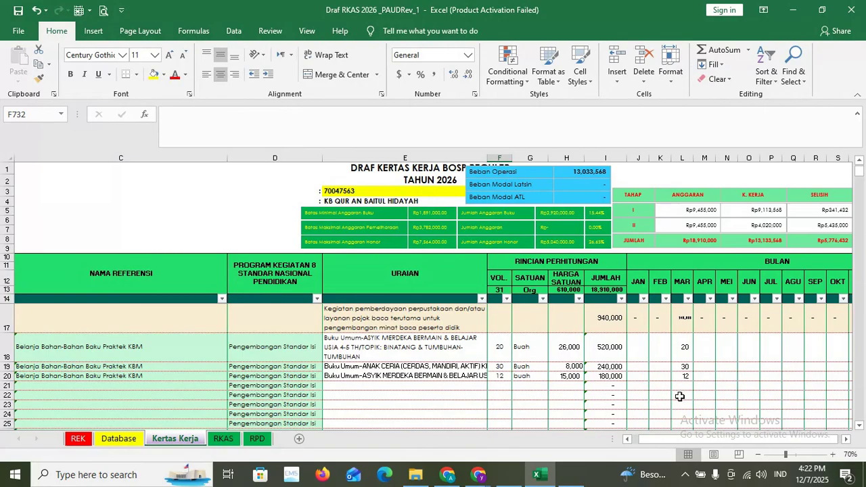
pyautogui.moveTo(857, 168); pyautogui.dragTo(844, 404)
pyautogui.moveTo(705, 440); pyautogui.dragTo(725, 447)
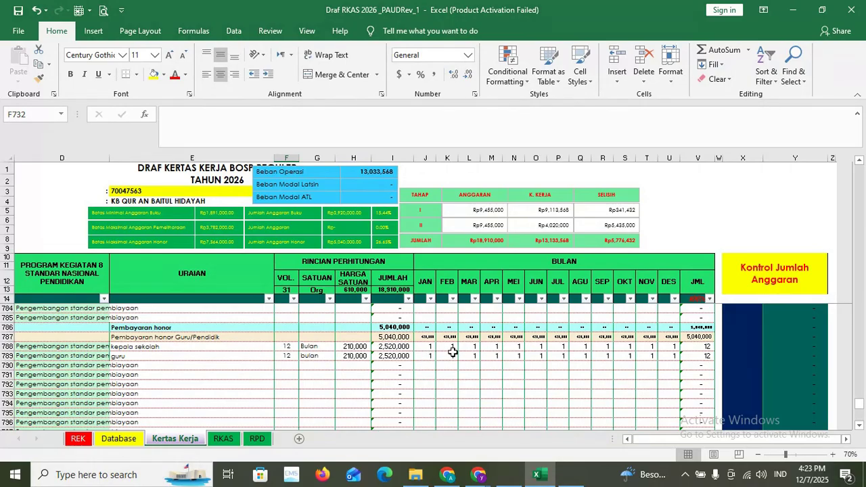
pyautogui.click(423, 356)
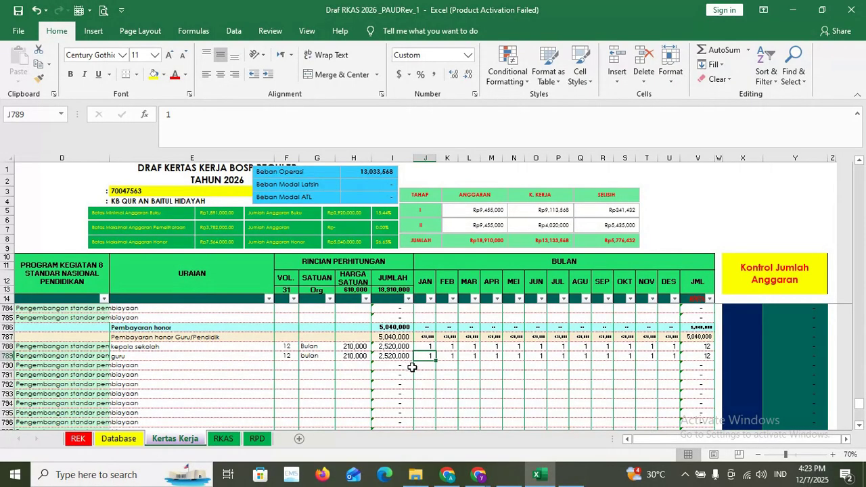
pyautogui.click(448, 370)
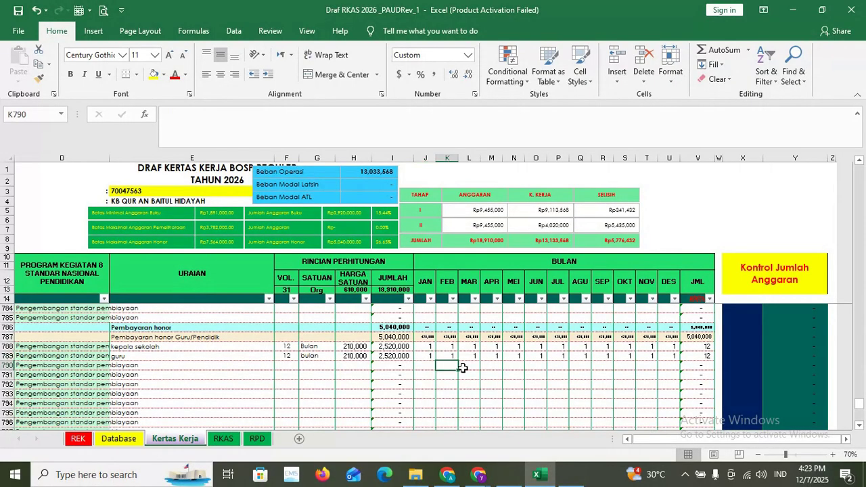
pyautogui.click(466, 375)
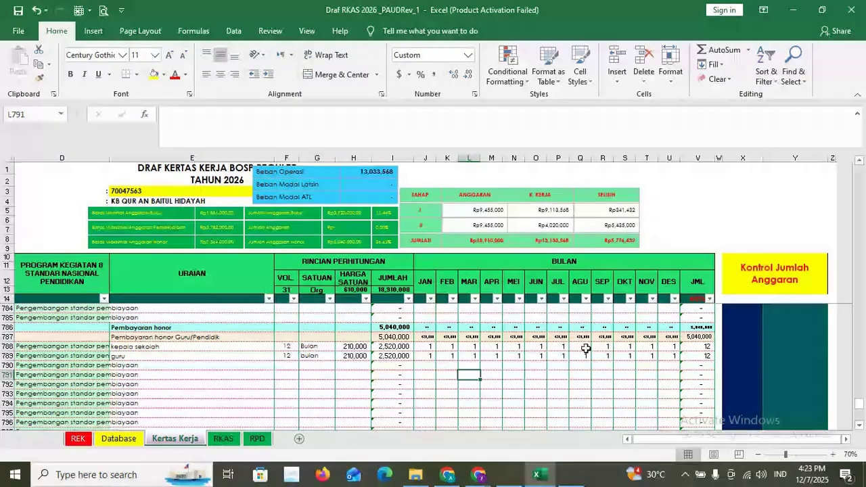
pyautogui.scroll(2, 386, 378)
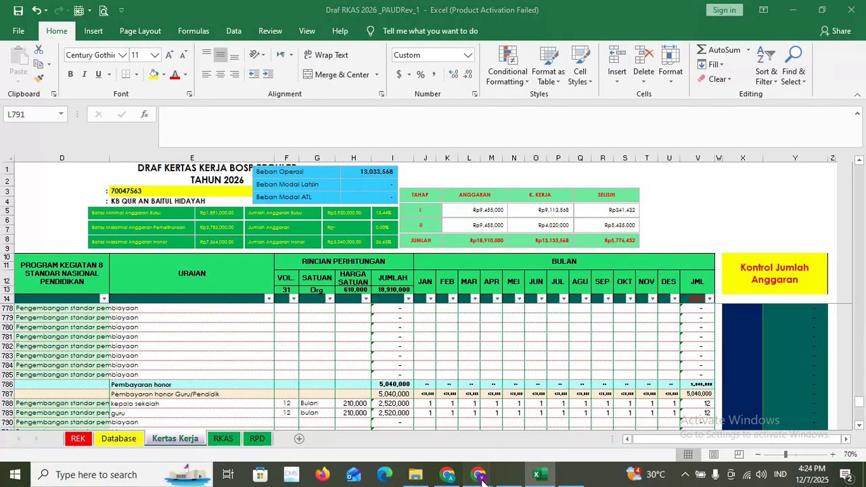
# - Switch from the Copy of Filter Barang Chrome window to the SurFlex recorder tab
pyautogui.moveTo(478, 474)
pyautogui.click(505, 423)
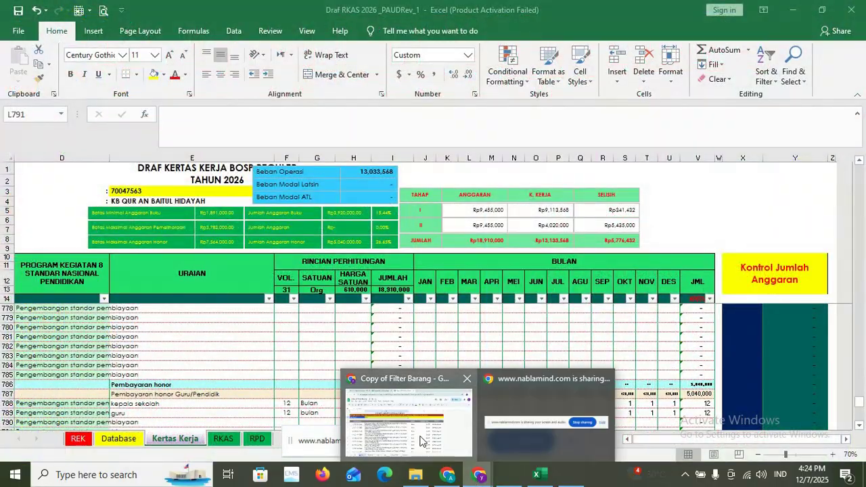
pyautogui.click(406, 413)
pyautogui.click(34, 8)
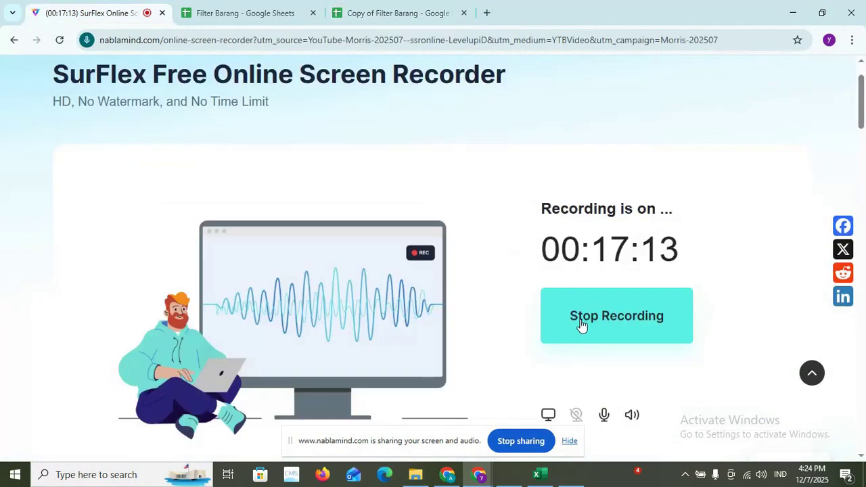